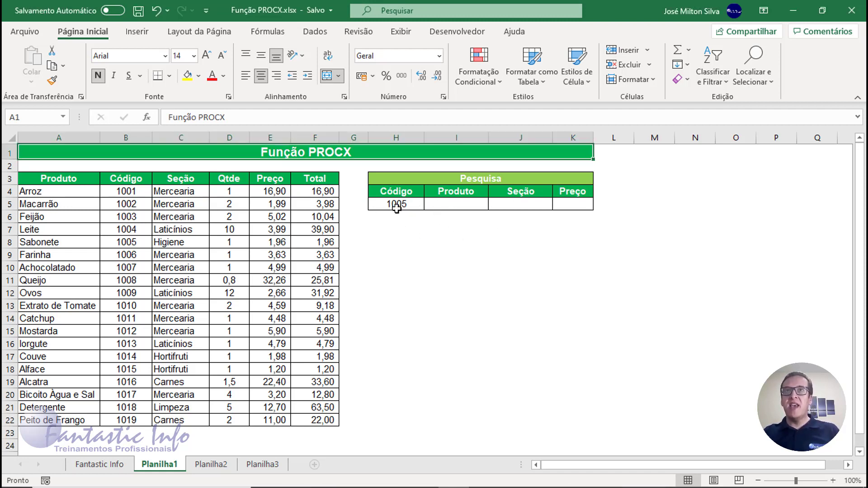
Review the search code cell, the empty Produto result cell, and the table's Produto and Código columns
{"action": "left_click", "coordinate": [394, 206]}
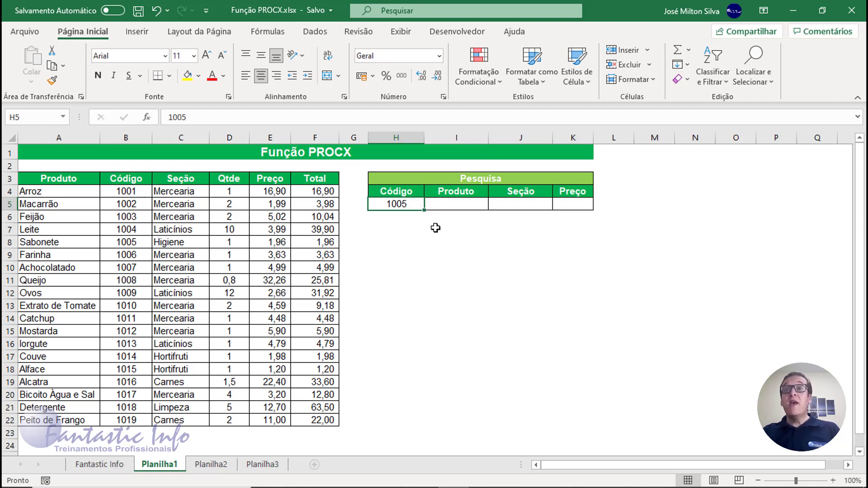
{"action": "left_click", "coordinate": [466, 205]}
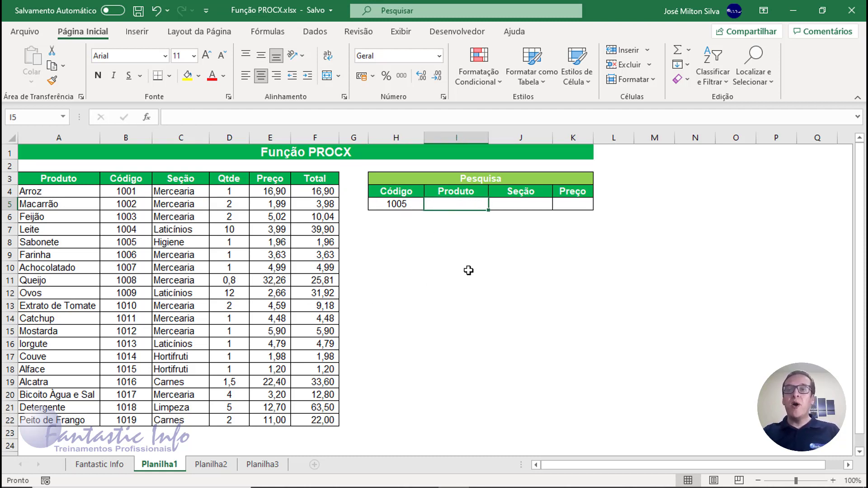
{"action": "left_click_drag", "start_coordinate": [68, 179], "coordinate": [73, 424]}
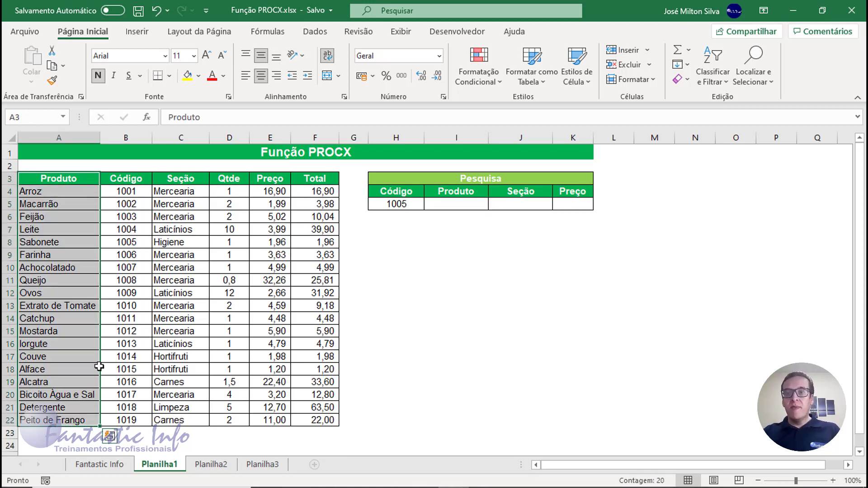
{"action": "left_click_drag", "start_coordinate": [131, 179], "coordinate": [134, 429]}
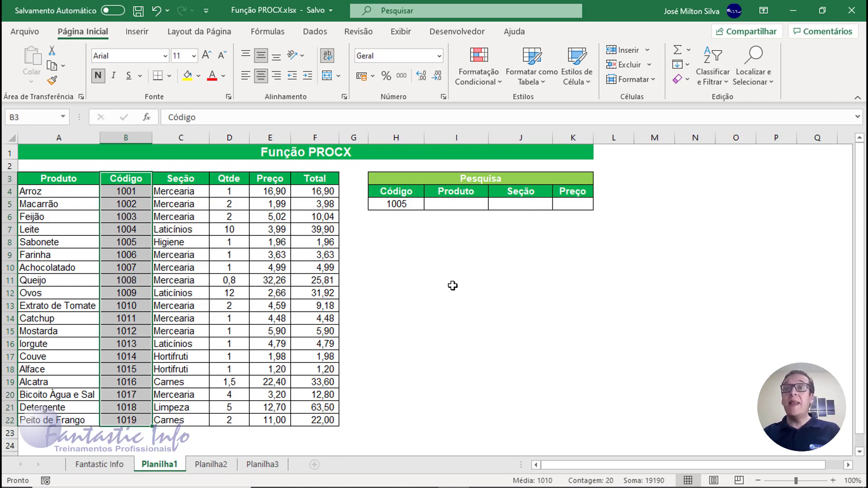
{"action": "left_click", "coordinate": [462, 202]}
{"action": "type", "text": "=procv"}
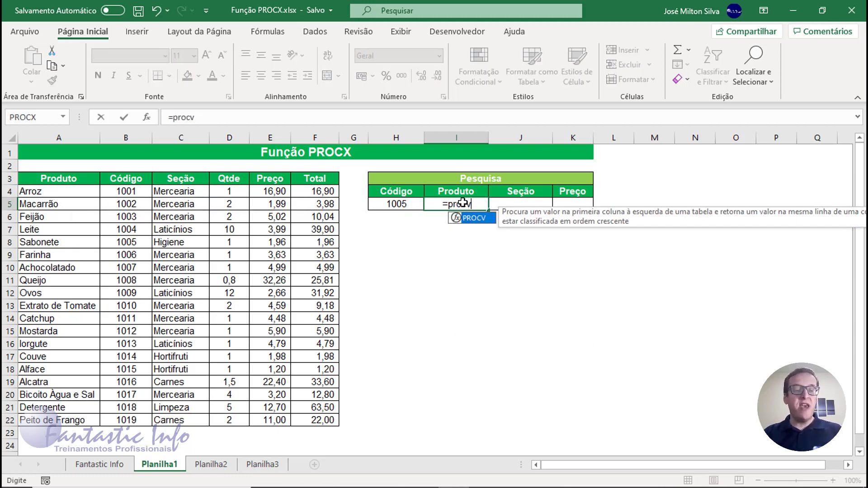
{"action": "key", "text": "Tab"}
{"action": "left_click", "coordinate": [406, 205]}
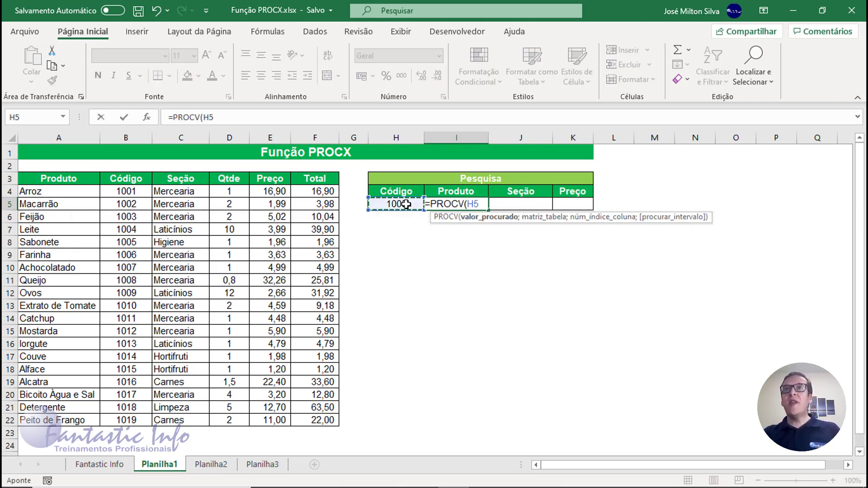
{"action": "type", "text": ";"}
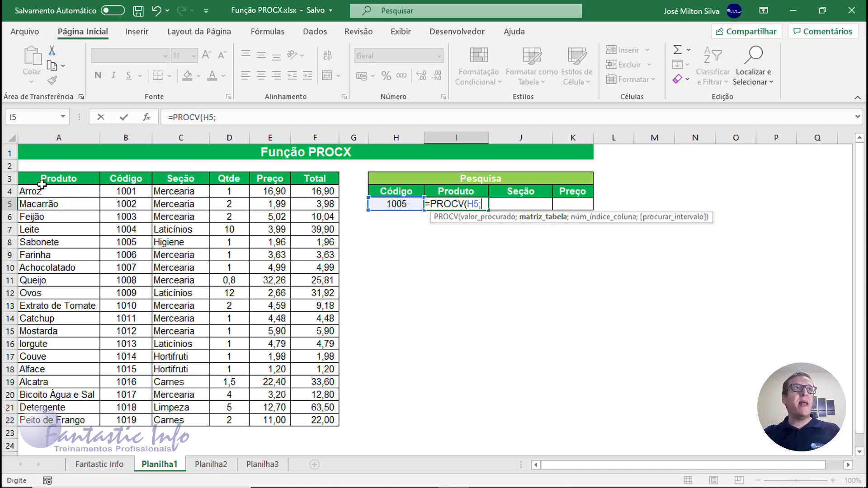
{"action": "left_click_drag", "start_coordinate": [41, 184], "coordinate": [308, 417]}
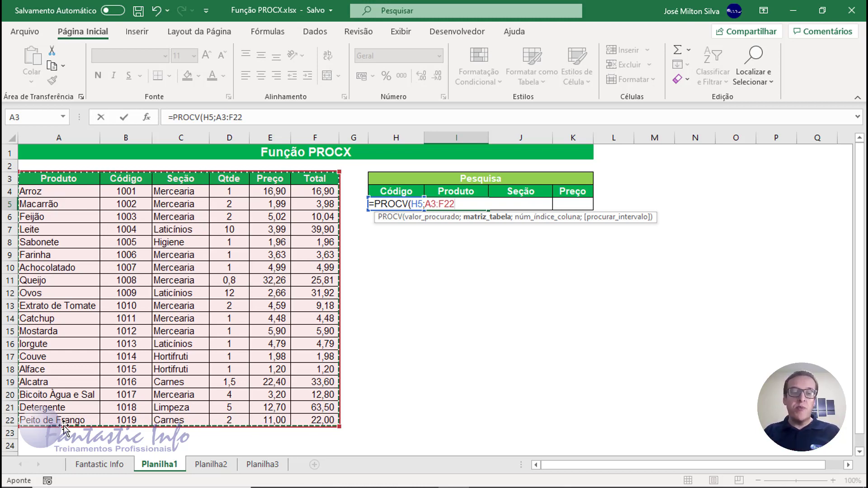
{"action": "key", "text": "Escape"}
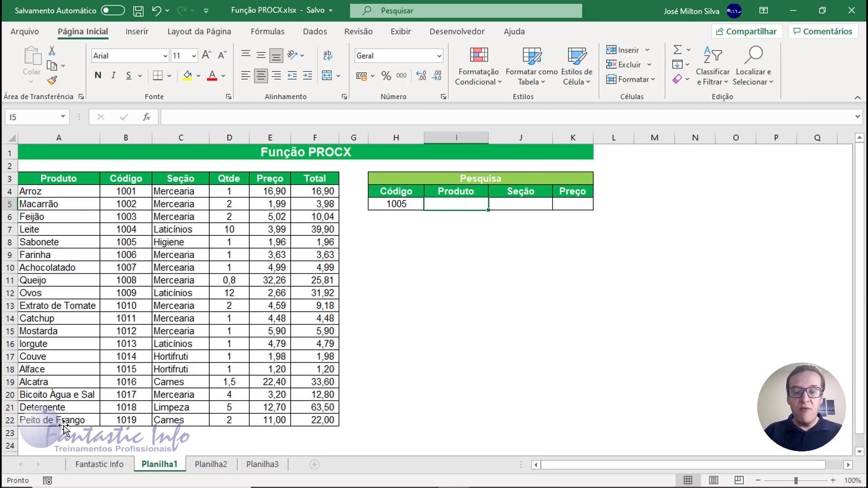
Enter =PROCX(H5;B4:B22;A4:A22) in cell I5 to return the product matching the search code
{"action": "type", "text": "=PRO"}
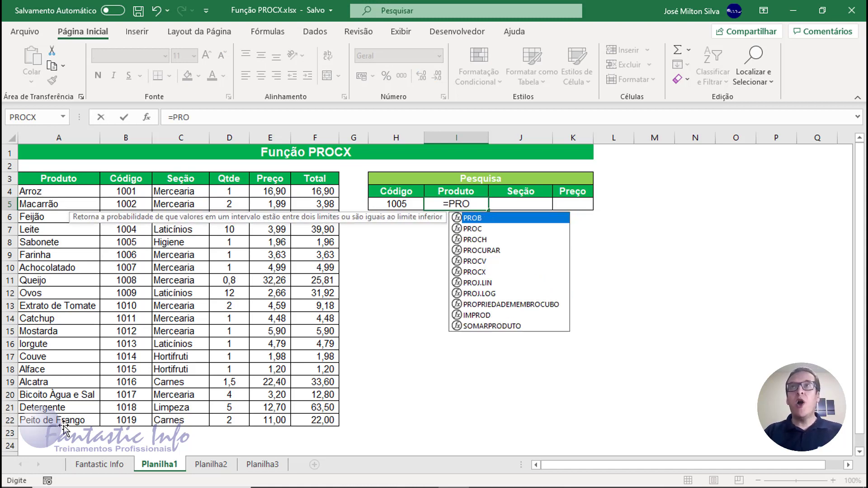
{"action": "type", "text": "CX"}
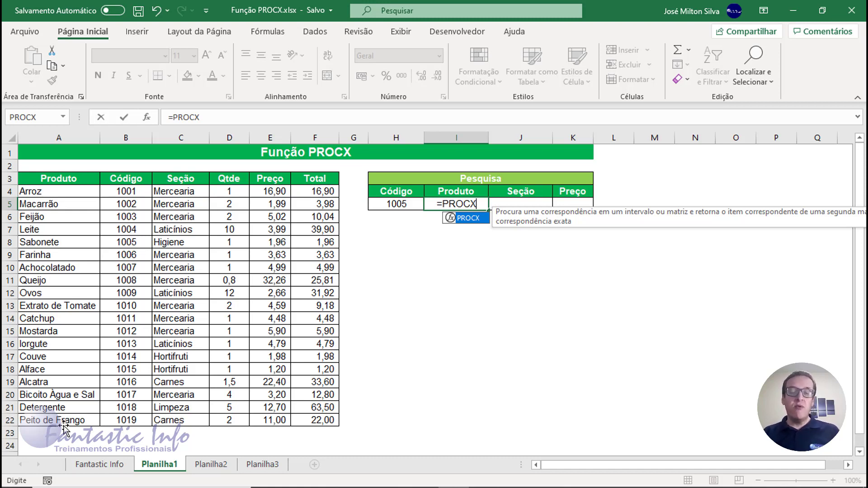
{"action": "type", "text": "("}
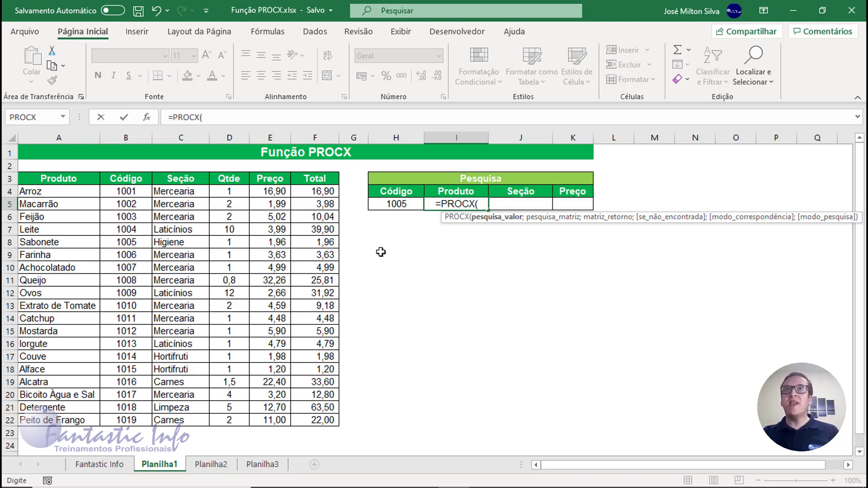
{"action": "left_click", "coordinate": [402, 205]}
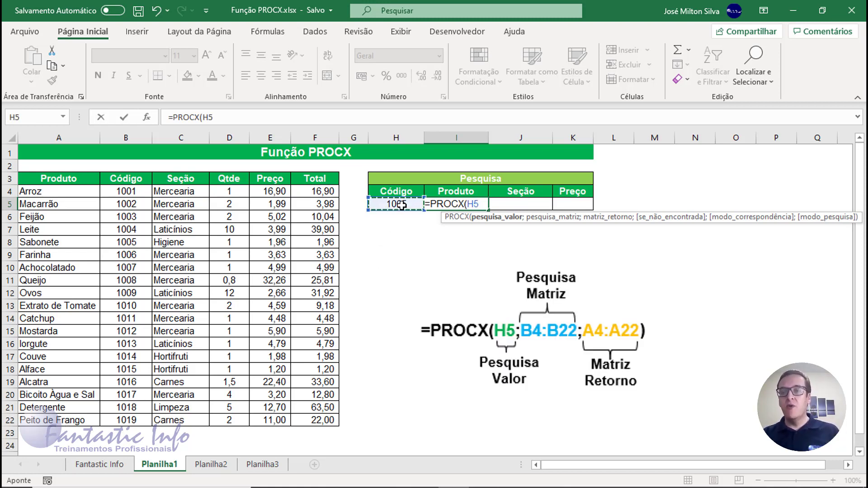
{"action": "type", "text": ";"}
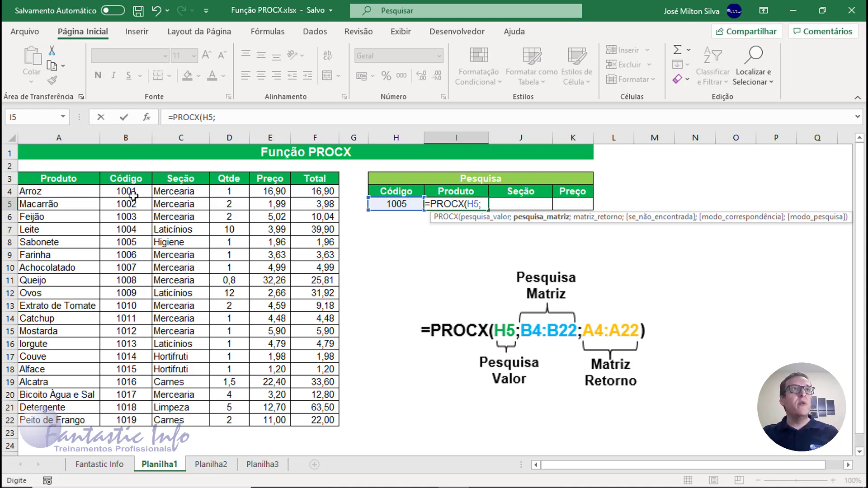
{"action": "left_click_drag", "start_coordinate": [126, 192], "coordinate": [128, 421]}
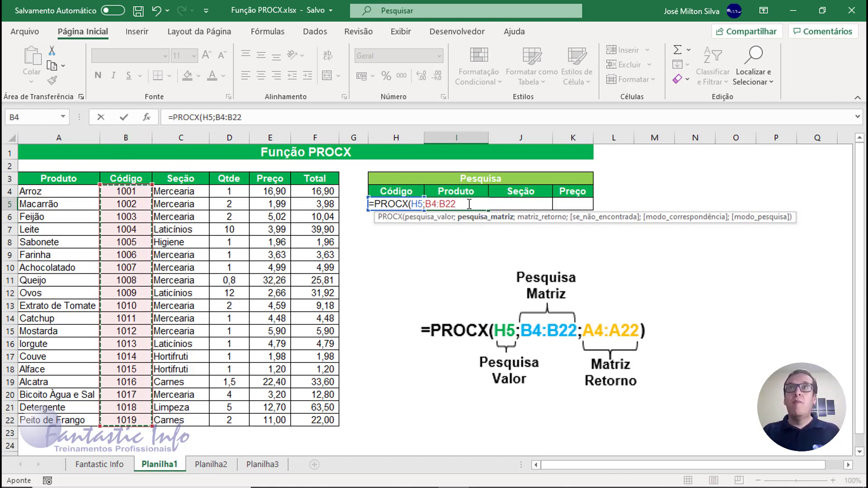
{"action": "type", "text": ";"}
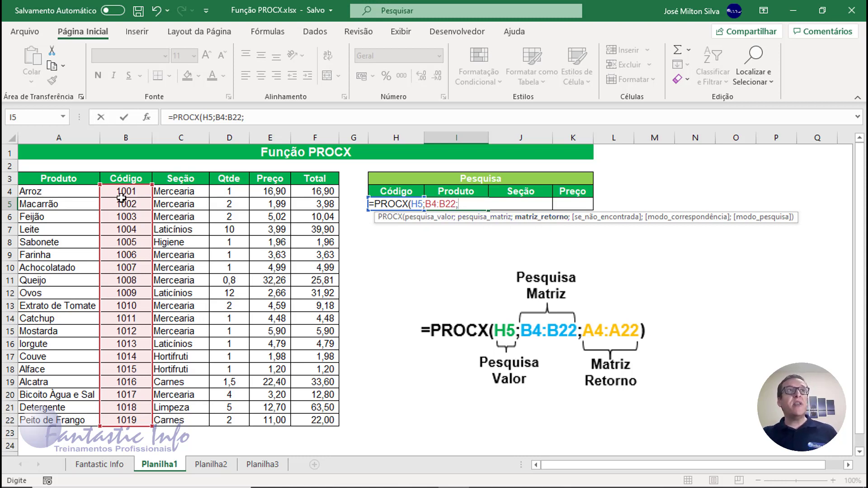
{"action": "left_click_drag", "start_coordinate": [70, 194], "coordinate": [65, 417]}
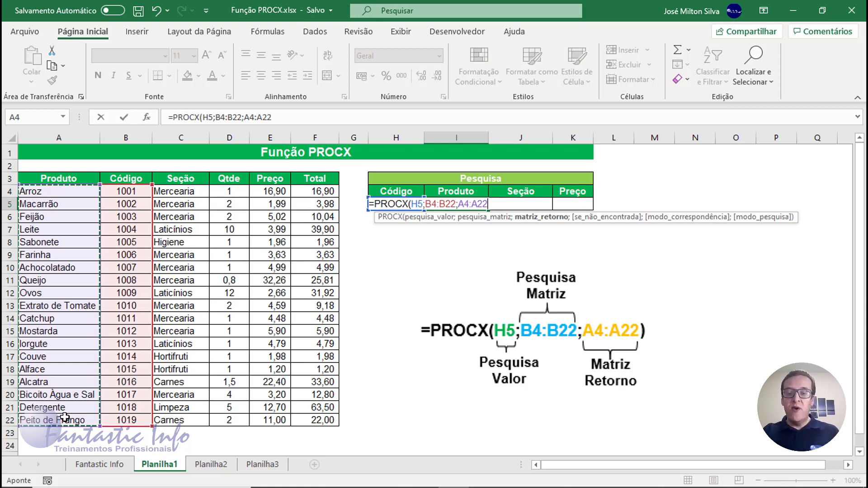
{"action": "type", "text": ")"}
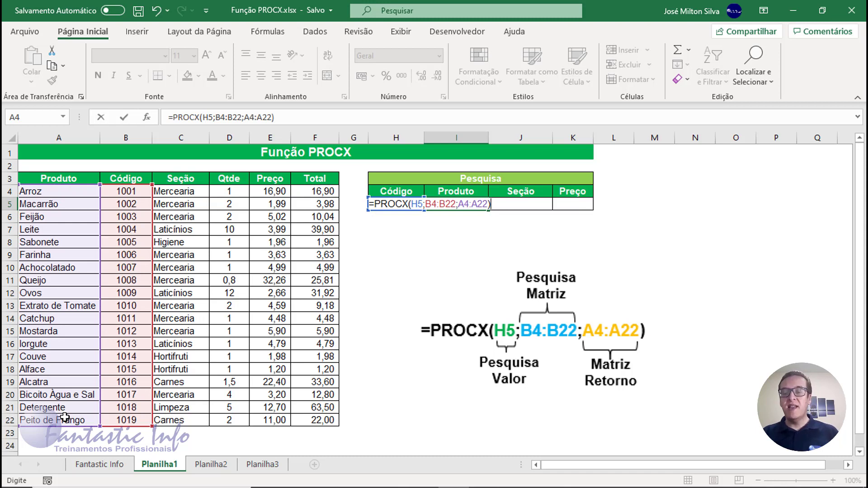
{"action": "key", "text": "Return"}
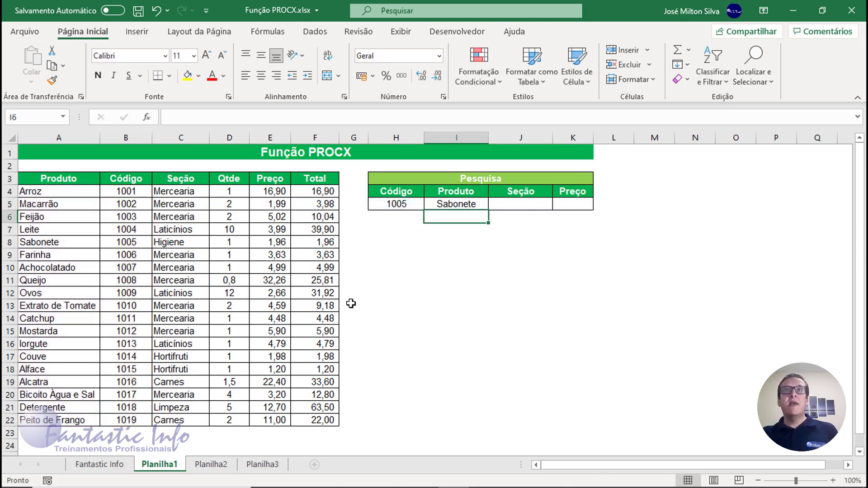
Compare the looked-up product with its table row, and test the lookup by setting the search code in H5 to 1002
{"action": "left_click", "coordinate": [409, 202]}
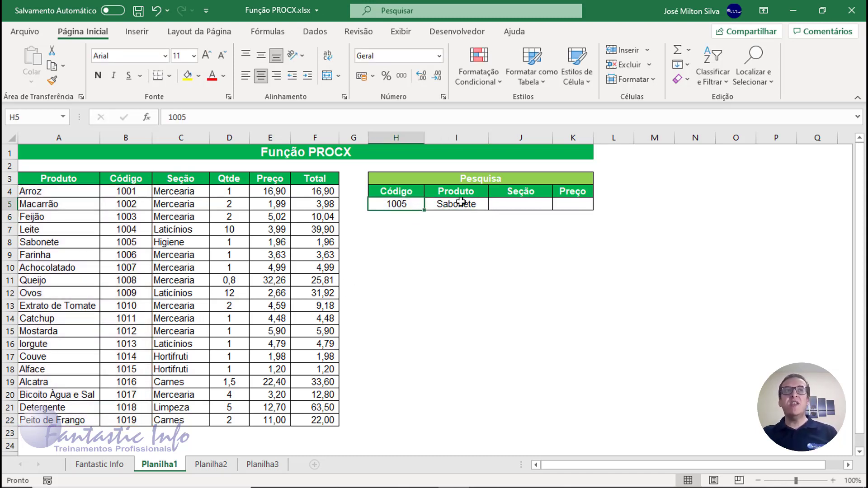
{"action": "left_click", "coordinate": [141, 245]}
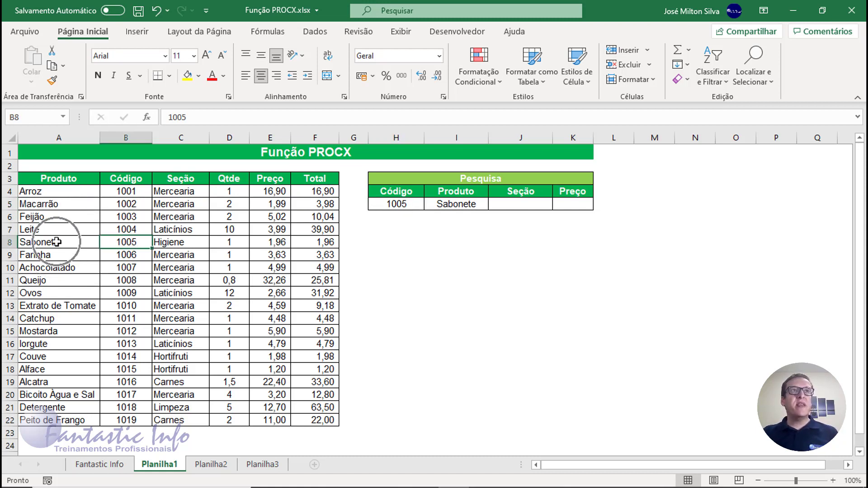
{"action": "left_click", "coordinate": [392, 204]}
{"action": "double_click", "coordinate": [405, 204]}
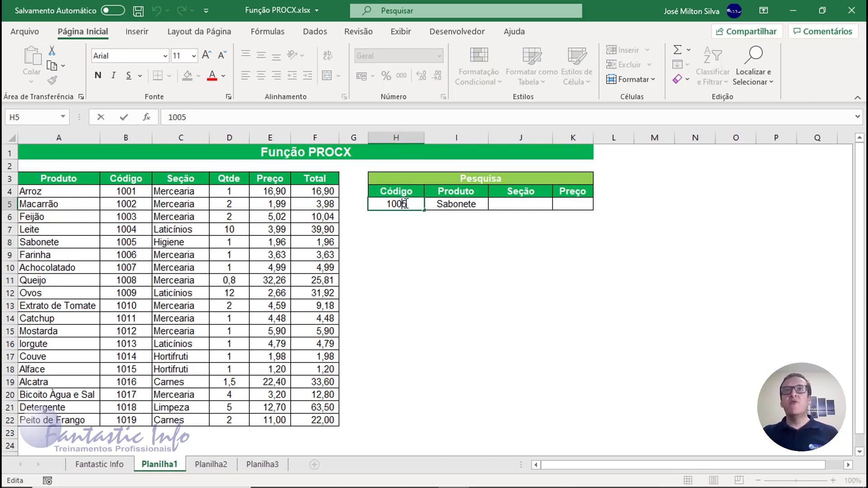
{"action": "key", "text": "BackSpace"}
{"action": "type", "text": "2"}
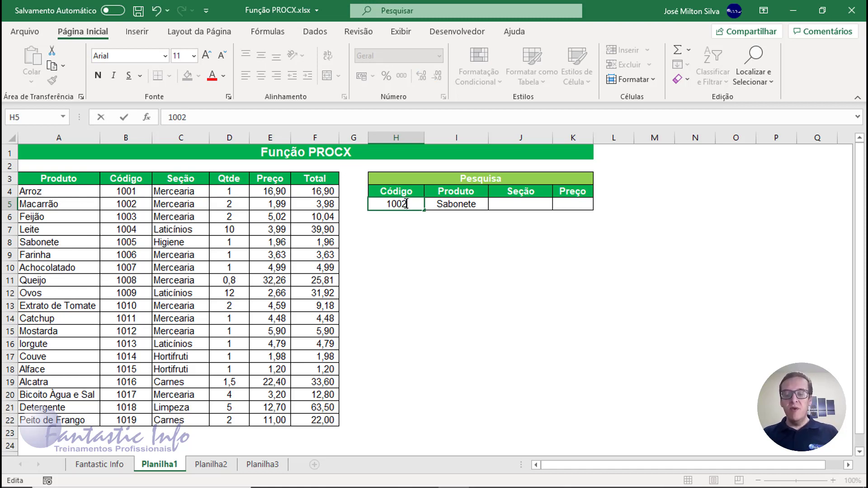
{"action": "key", "text": "Return"}
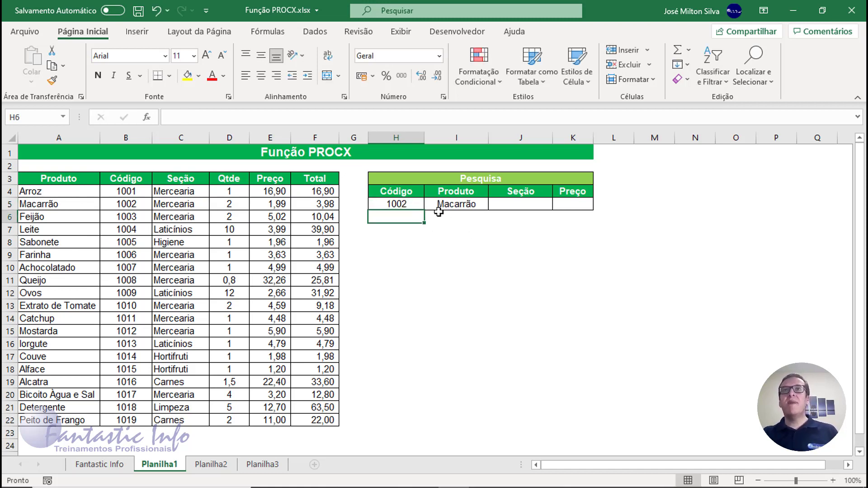
Test the product lookup again by setting the search code in H5 to 1003
{"action": "double_click", "coordinate": [412, 203]}
{"action": "key", "text": "BackSpace"}
{"action": "type", "text": "3"}
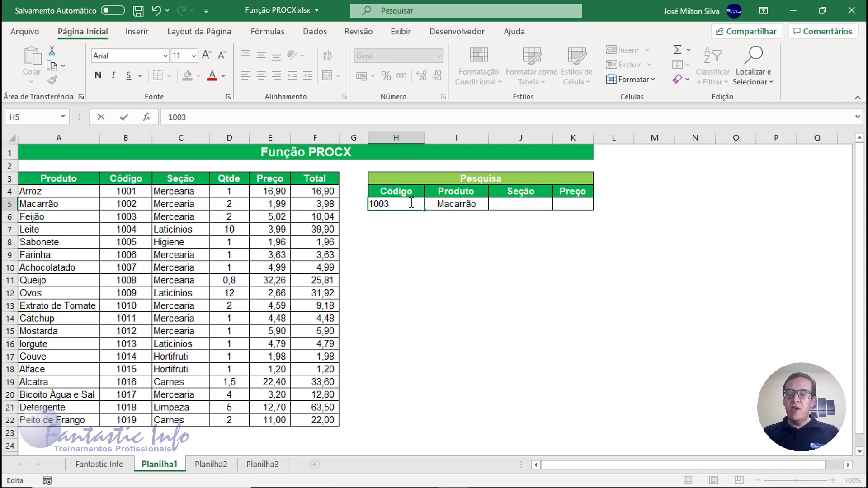
{"action": "key", "text": "Return"}
{"action": "left_click", "coordinate": [412, 203]}
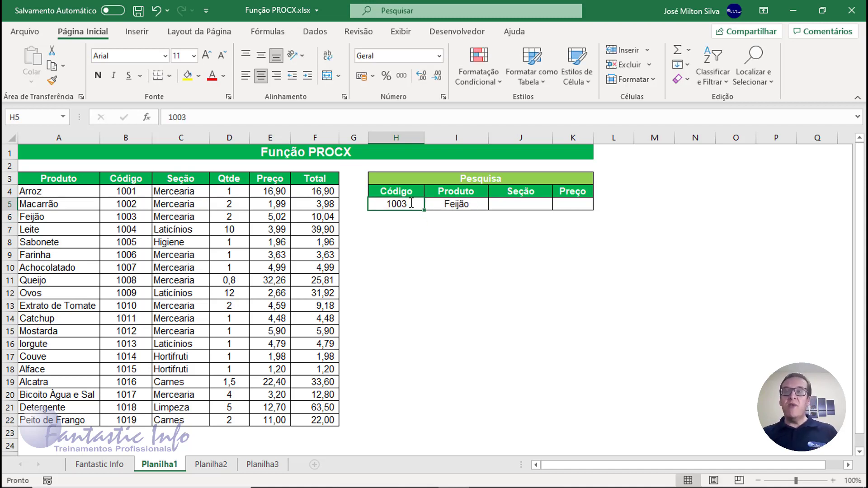
{"action": "key", "text": "Right"}
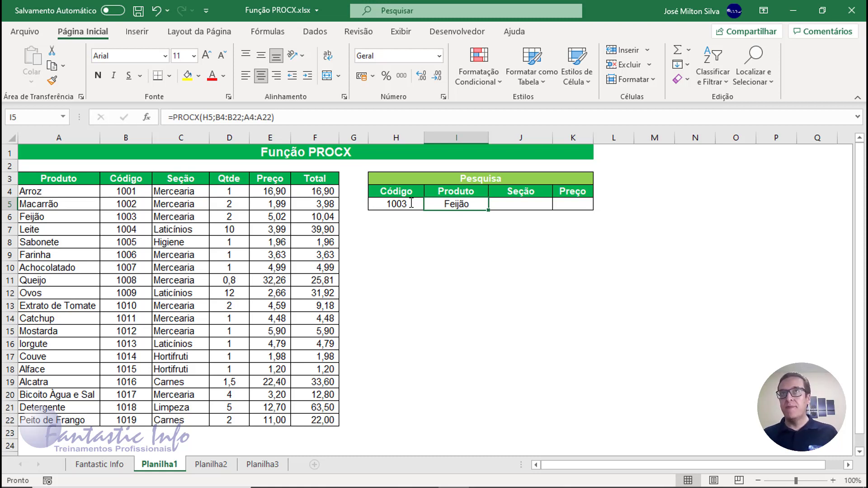
Set the search code in H5 to 1010 to look up another product
{"action": "left_click", "coordinate": [410, 203]}
{"action": "type", "text": "10"}
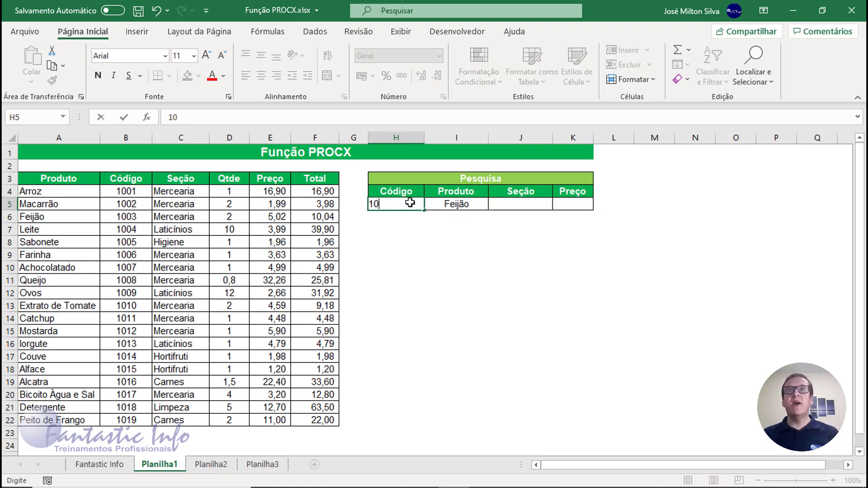
{"action": "type", "text": "10"}
{"action": "key", "text": "Return"}
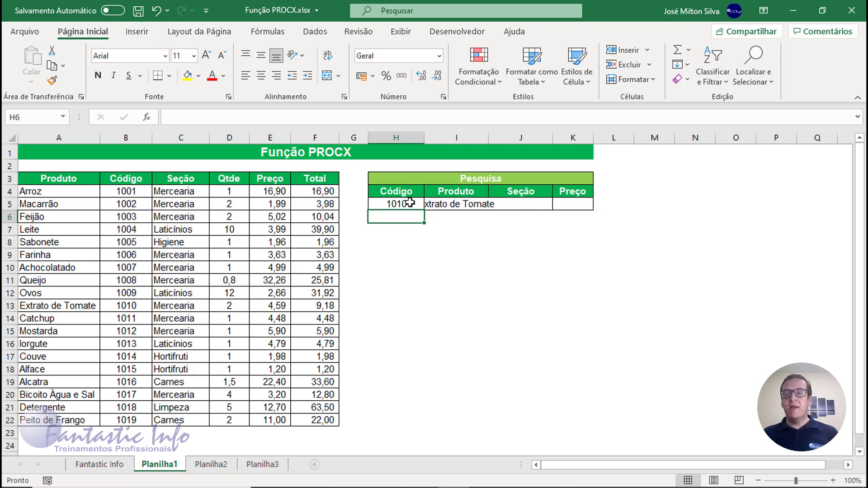
Set the search code in H5 to 1050, a code missing from the table, and check the formula cell I5
{"action": "left_click", "coordinate": [410, 204]}
{"action": "type", "text": "10"}
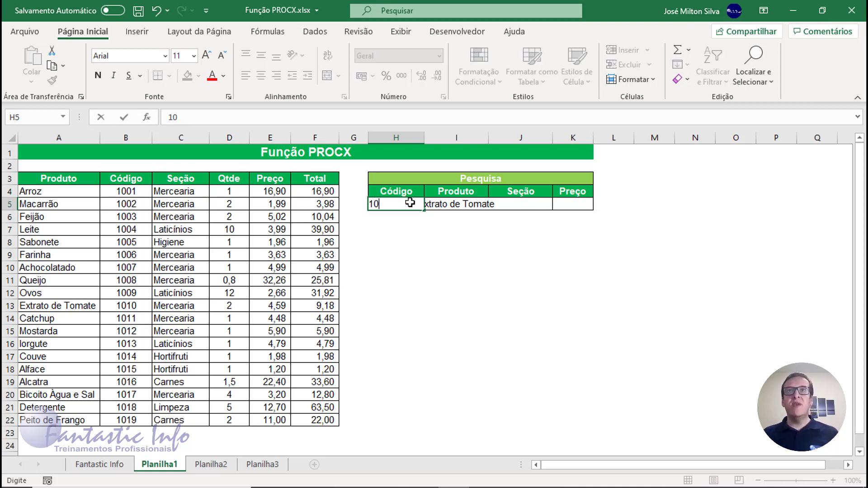
{"action": "type", "text": "50"}
{"action": "key", "text": "Return"}
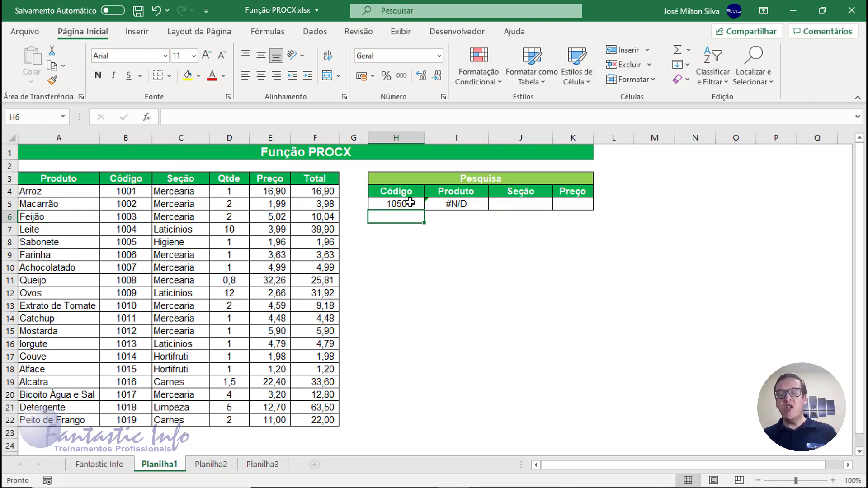
{"action": "left_click", "coordinate": [410, 203]}
{"action": "key", "text": "Right"}
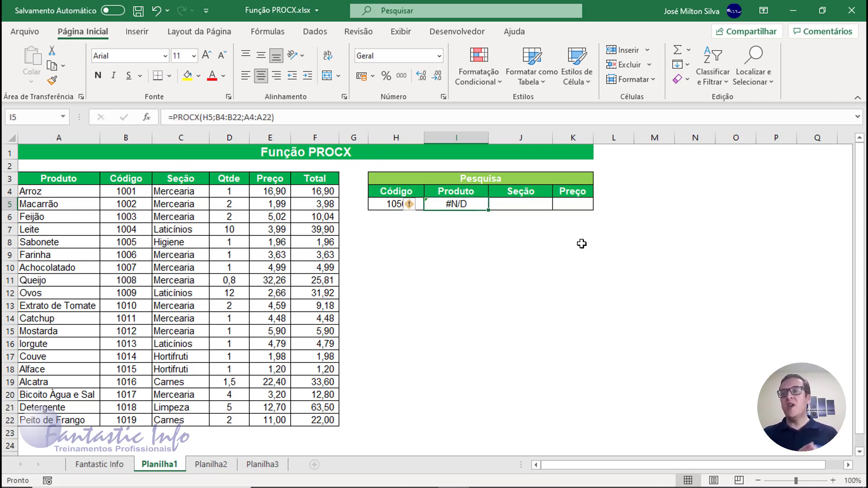
{"action": "double_click", "coordinate": [386, 204]}
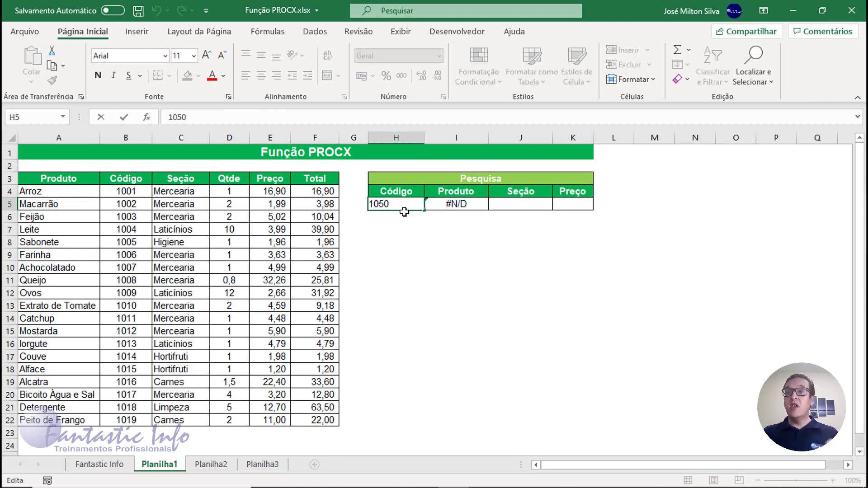
{"action": "key", "text": "Return"}
{"action": "key", "text": "Up"}
{"action": "key", "text": "Right"}
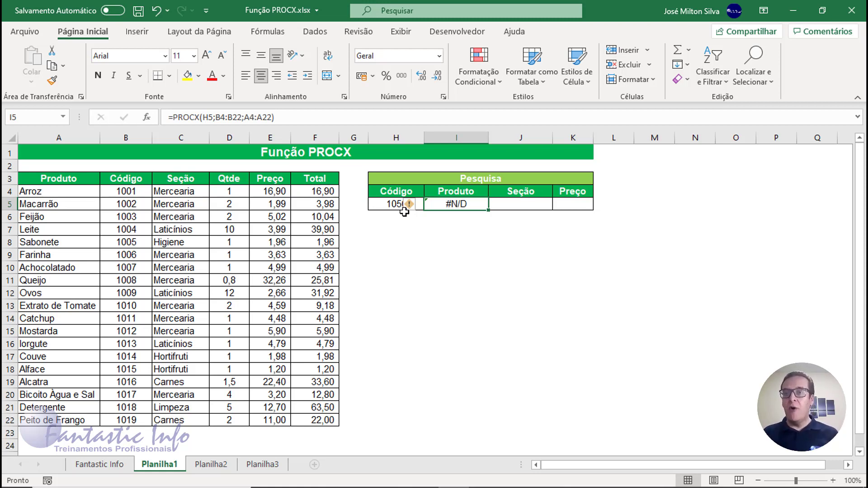
Add "Não Cadastrado" as the not-found result in I5's PROCX formula, and widen column I to fit the text
{"action": "double_click", "coordinate": [479, 203]}
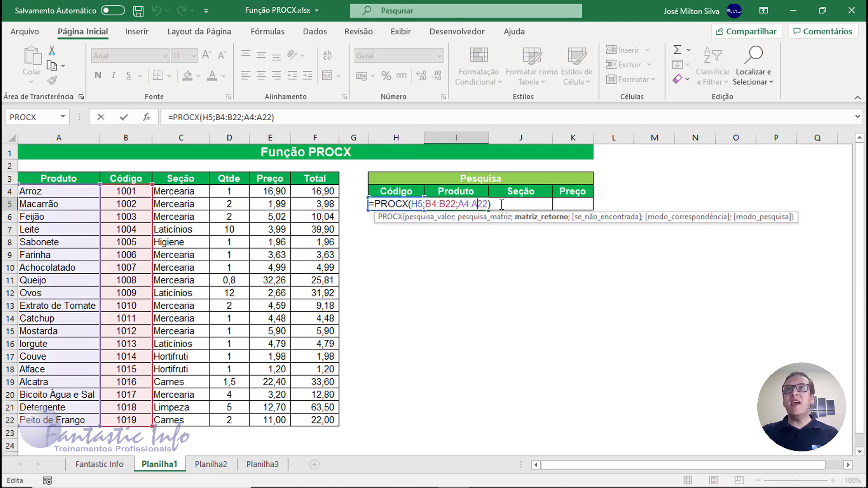
{"action": "key", "text": "Escape"}
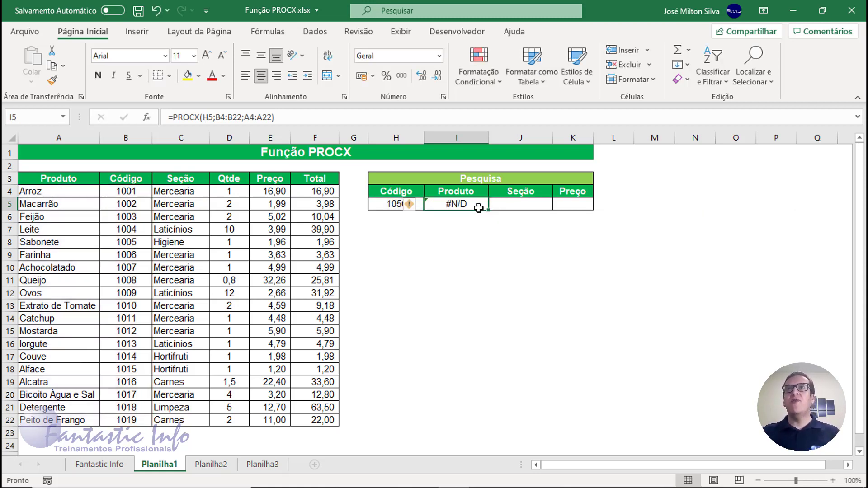
{"action": "double_click", "coordinate": [477, 206]}
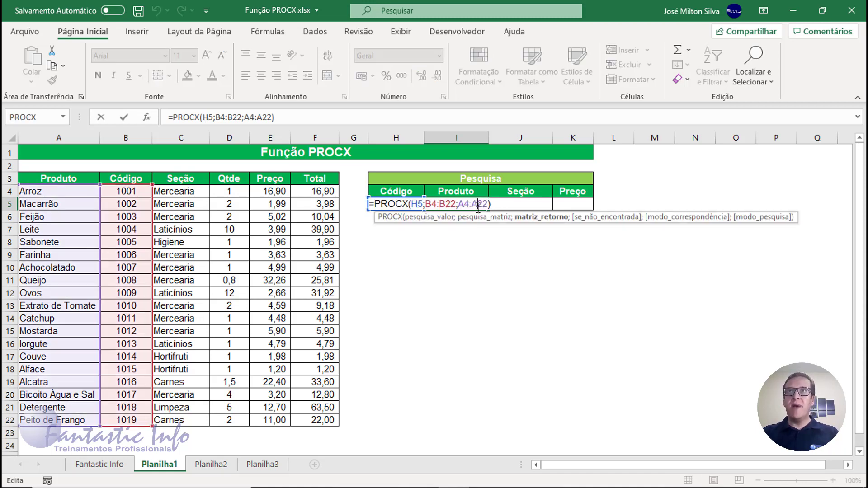
{"action": "key", "text": "BackSpace"}
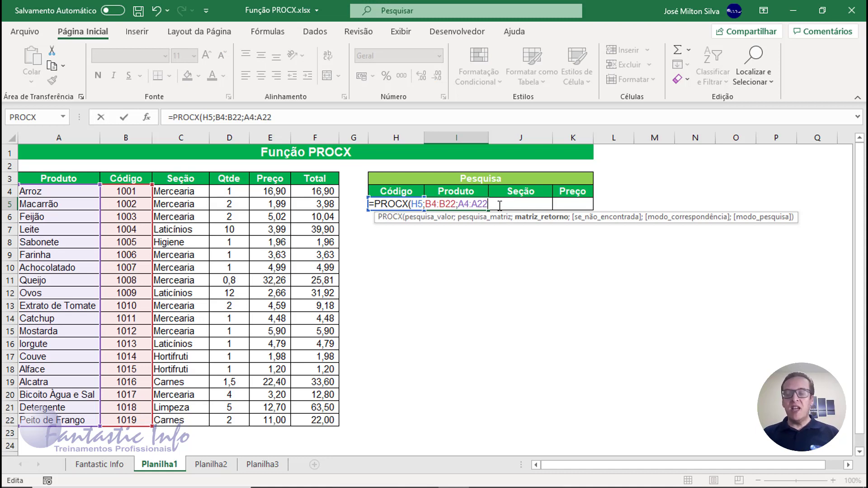
{"action": "type", "text": ";"}
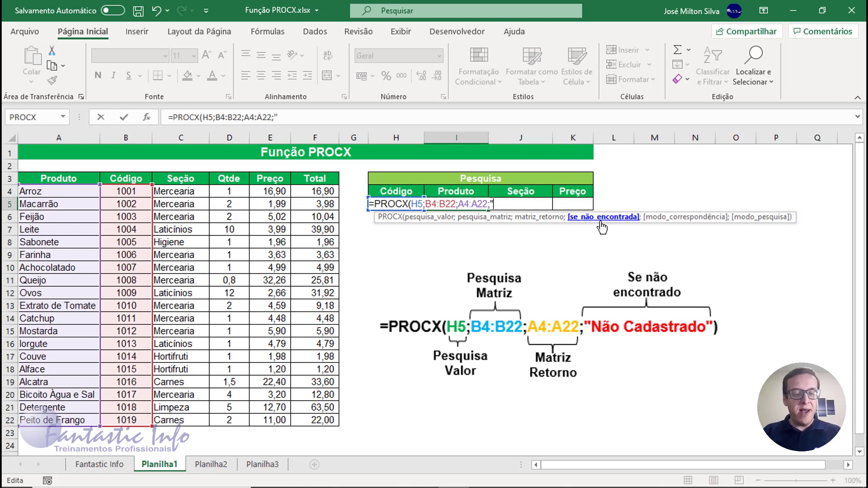
{"action": "type", "text": "c"}
{"action": "key", "text": "BackSpace"}
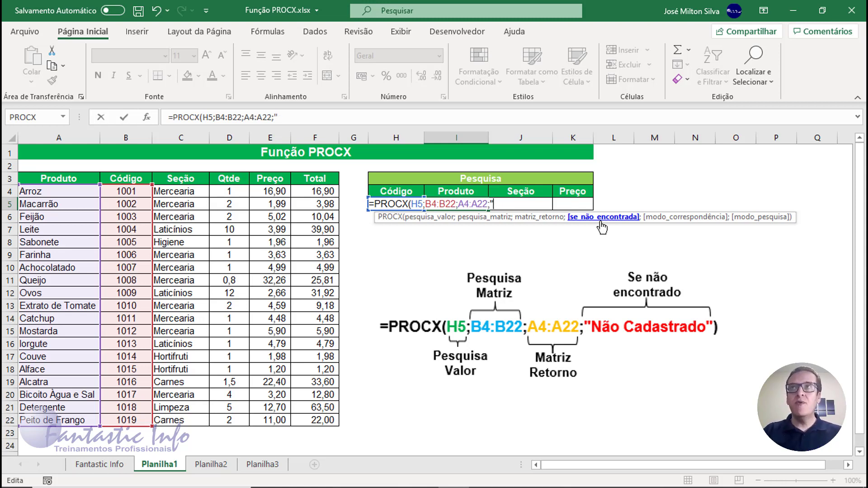
{"action": "type", "text": "Não"}
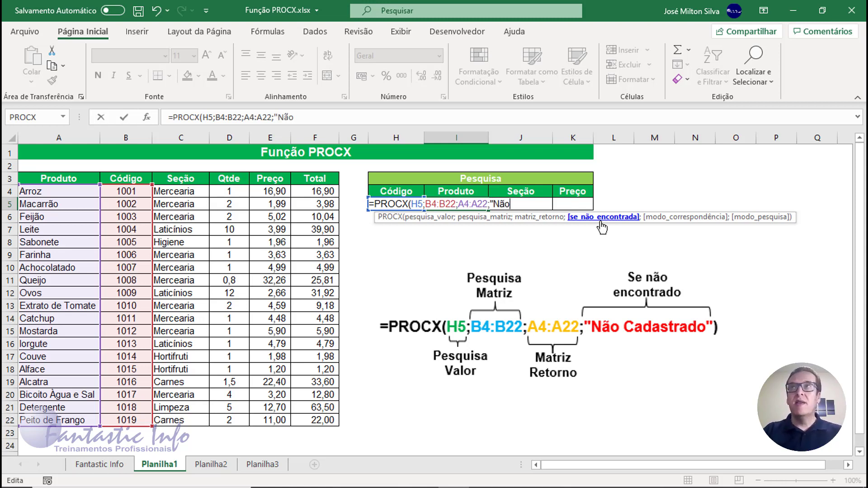
{"action": "type", "text": " Cadastra"}
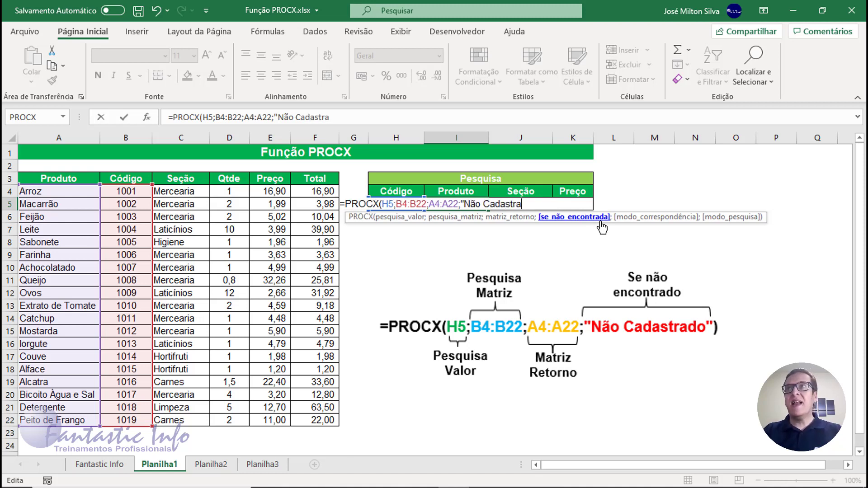
{"action": "type", "text": "do\""}
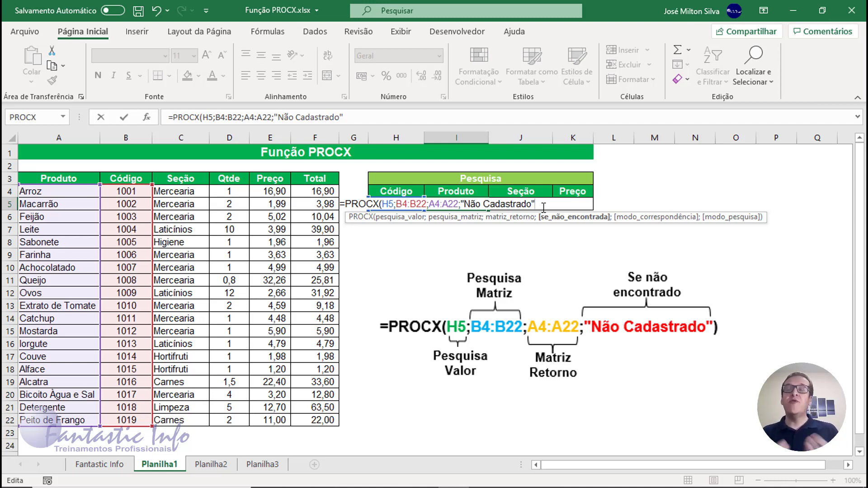
{"action": "type", "text": ")"}
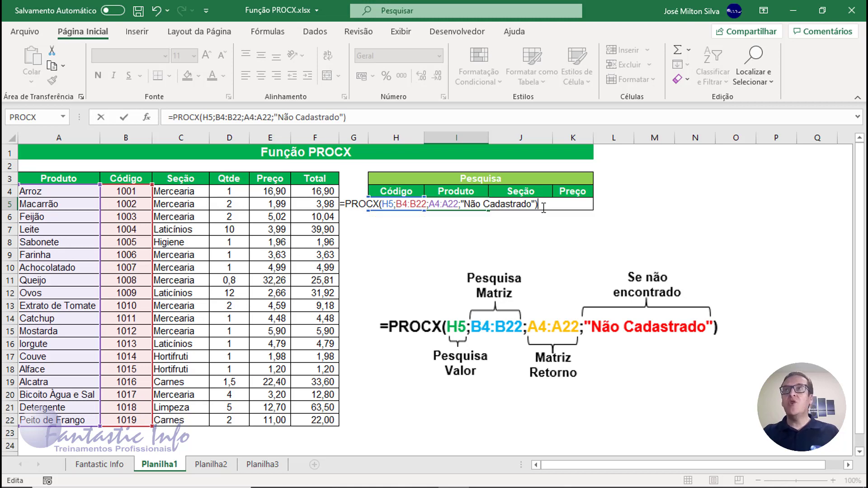
{"action": "key", "text": "Return"}
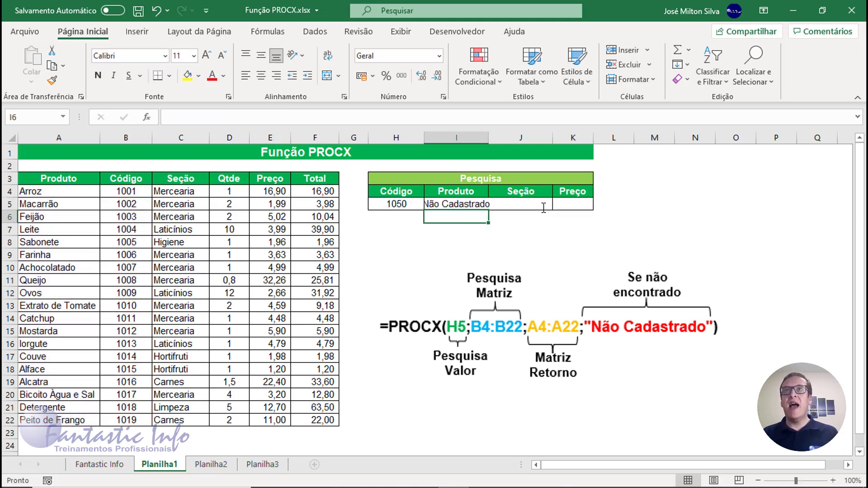
{"action": "double_click", "coordinate": [488, 138]}
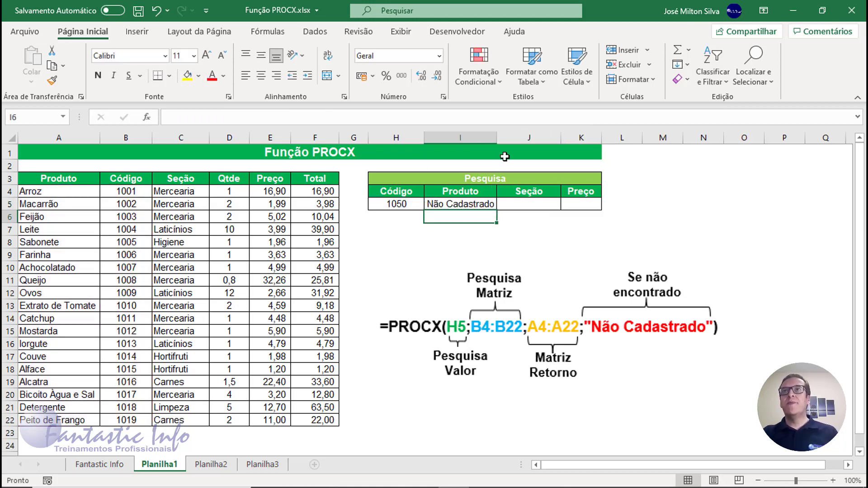
{"action": "left_click_drag", "start_coordinate": [497, 138], "coordinate": [507, 138]}
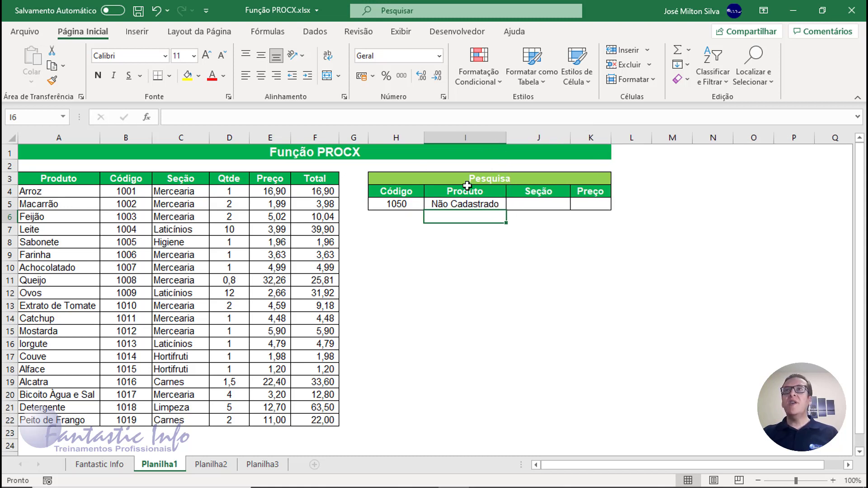
Test the extended product lookup by setting the search code in H5 to 1010 and to 1008
{"action": "left_click", "coordinate": [418, 206]}
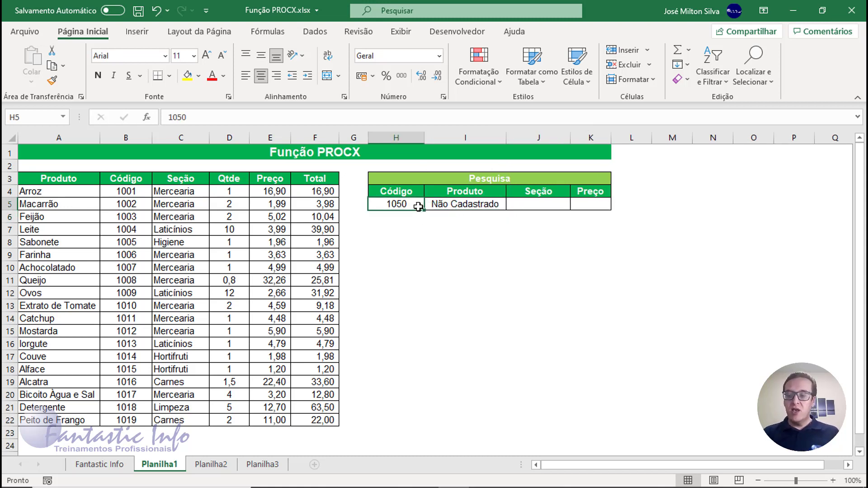
{"action": "type", "text": "1010"}
{"action": "key", "text": "Return"}
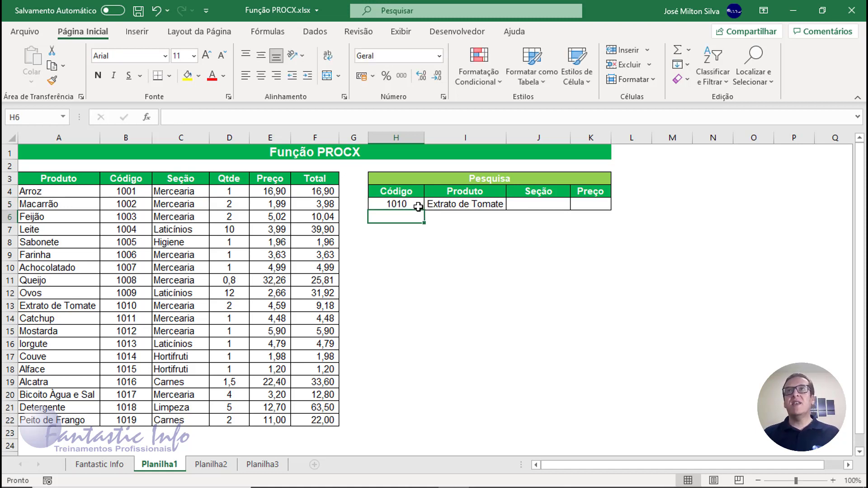
{"action": "left_click", "coordinate": [418, 206]}
{"action": "type", "text": "1008"}
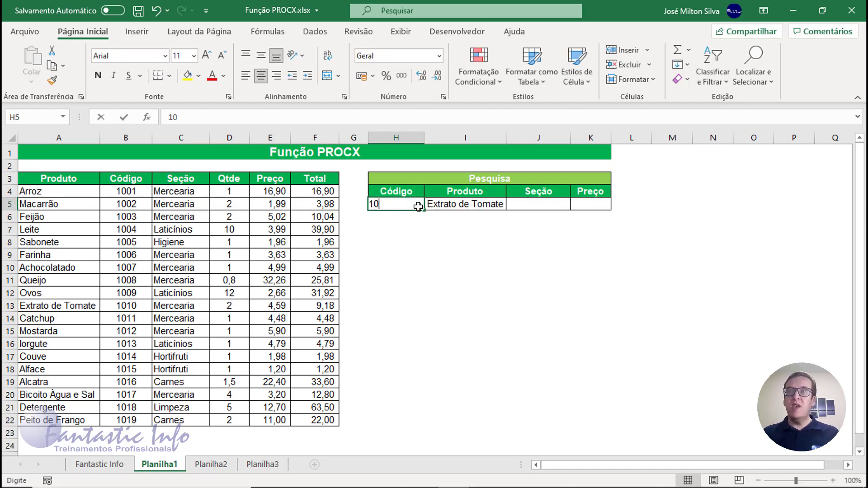
{"action": "key", "text": "Return"}
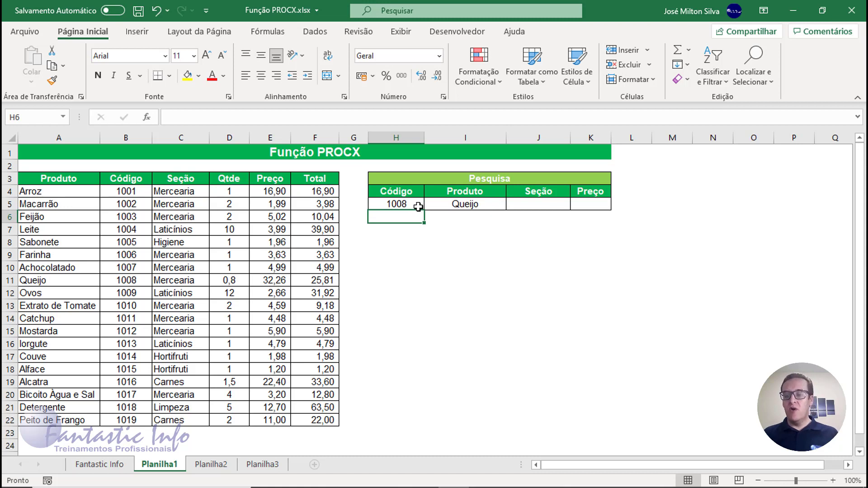
Test the lookup with the unregistered code 100 in H5, and with the valid code 1005
{"action": "left_click", "coordinate": [418, 207]}
{"action": "type", "text": "100"}
{"action": "key", "text": "Return"}
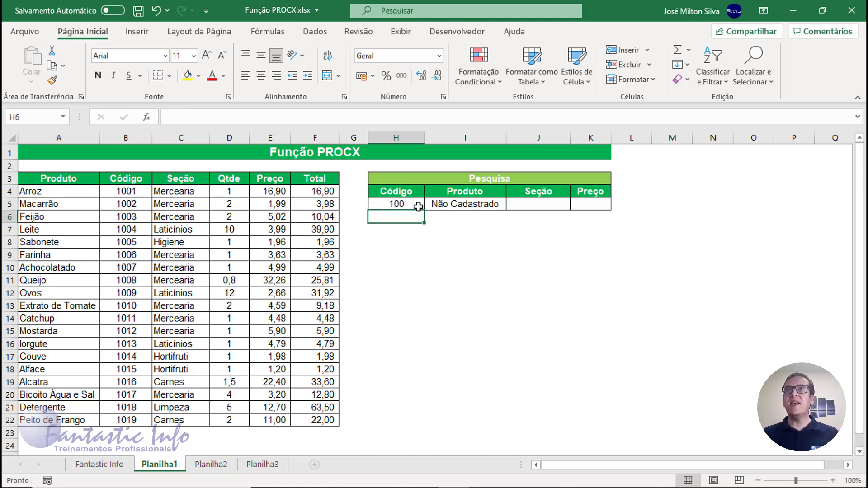
{"action": "left_click", "coordinate": [418, 206]}
{"action": "type", "text": "1005"}
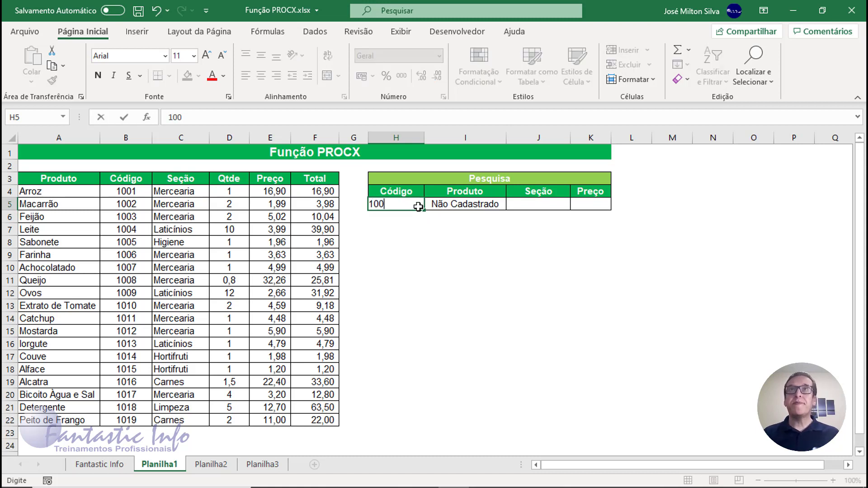
{"action": "key", "text": "Return"}
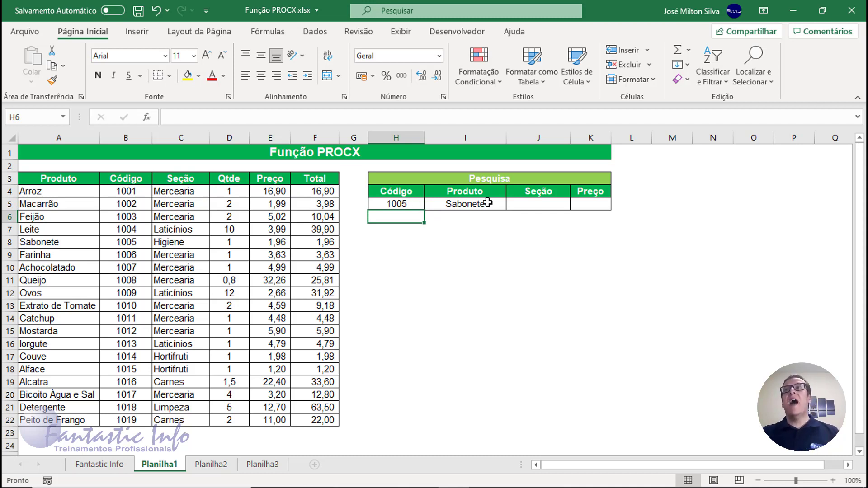
Enter a PROCX formula in J5 that looks up H5 in B4:B22, returns the section from C4:C22, and gives empty text if not found
{"action": "left_click", "coordinate": [535, 208]}
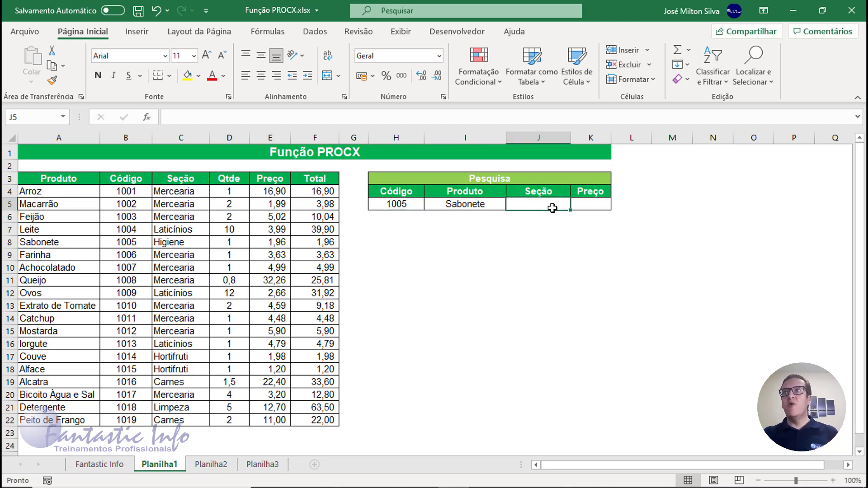
{"action": "type", "text": "="}
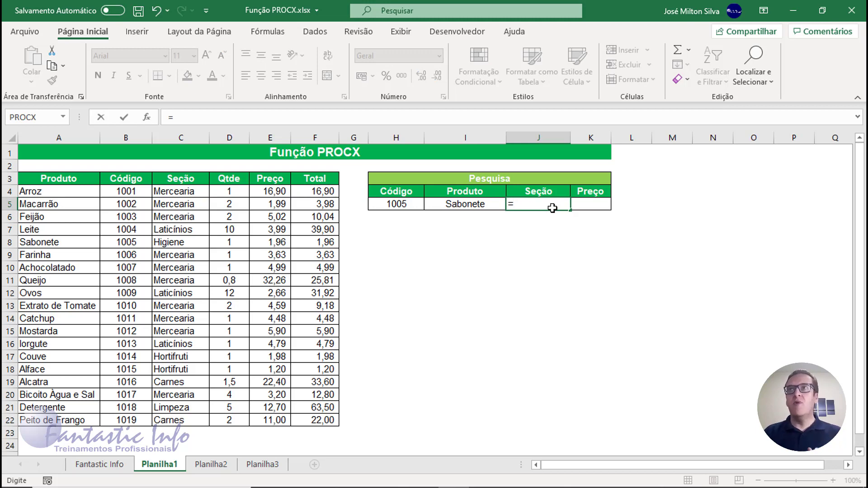
{"action": "type", "text": "procx"}
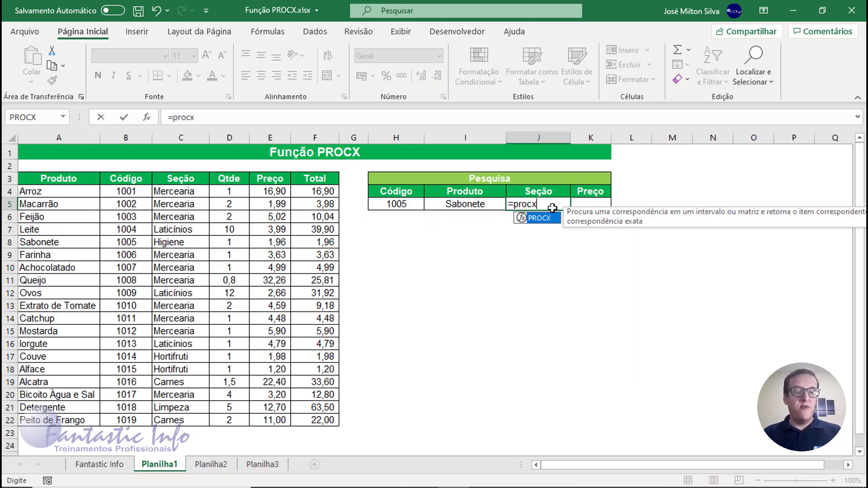
{"action": "key", "text": "Tab"}
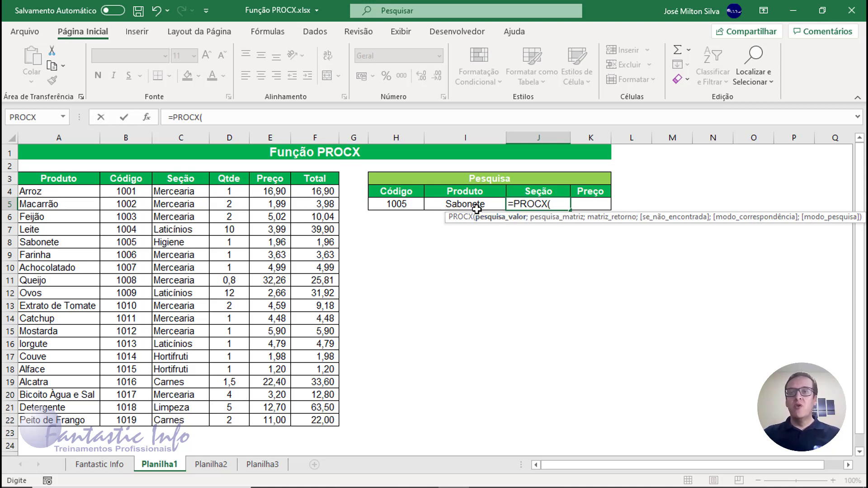
{"action": "left_click", "coordinate": [416, 204]}
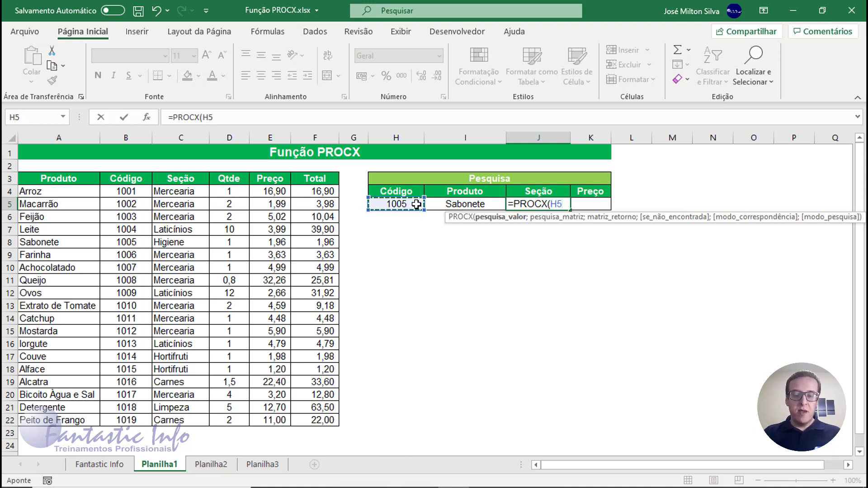
{"action": "type", "text": ";"}
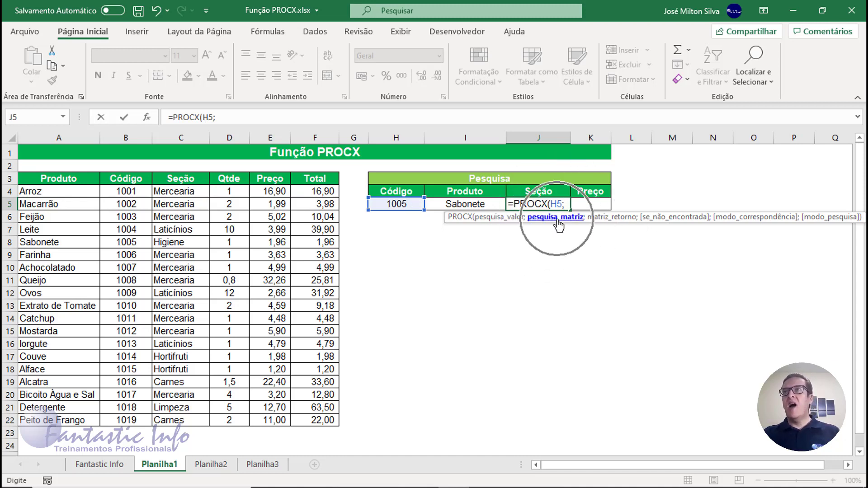
{"action": "left_click", "coordinate": [138, 189]}
{"action": "left_click_drag", "start_coordinate": [139, 189], "coordinate": [138, 415]}
{"action": "type", "text": ";"}
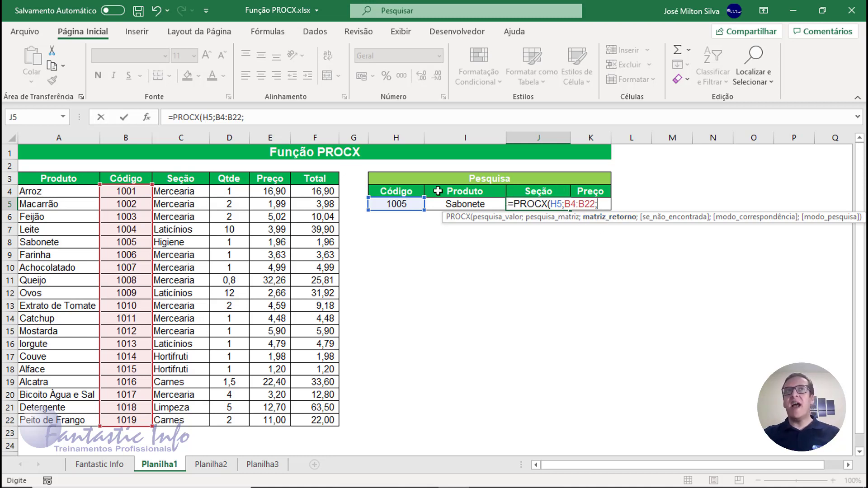
{"action": "left_click_drag", "start_coordinate": [173, 193], "coordinate": [172, 417]}
{"action": "type", "text": ";"}
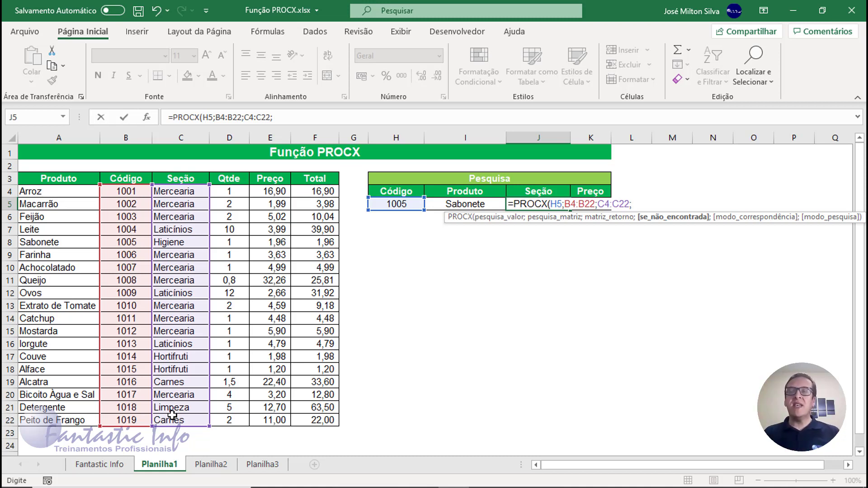
{"action": "type", "text": "\"\""}
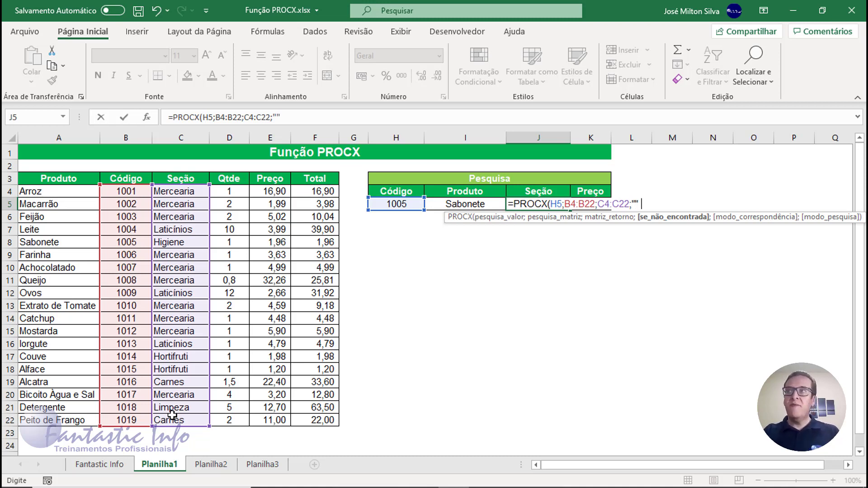
{"action": "type", "text": ")"}
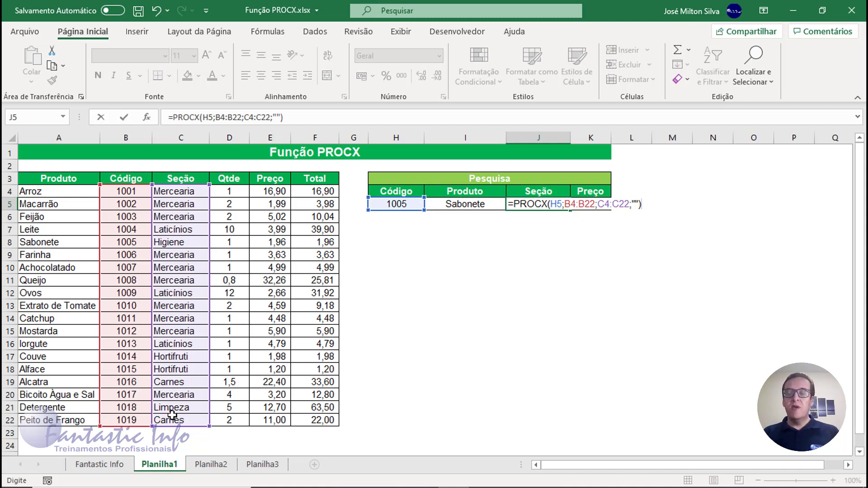
{"action": "key", "text": "Return"}
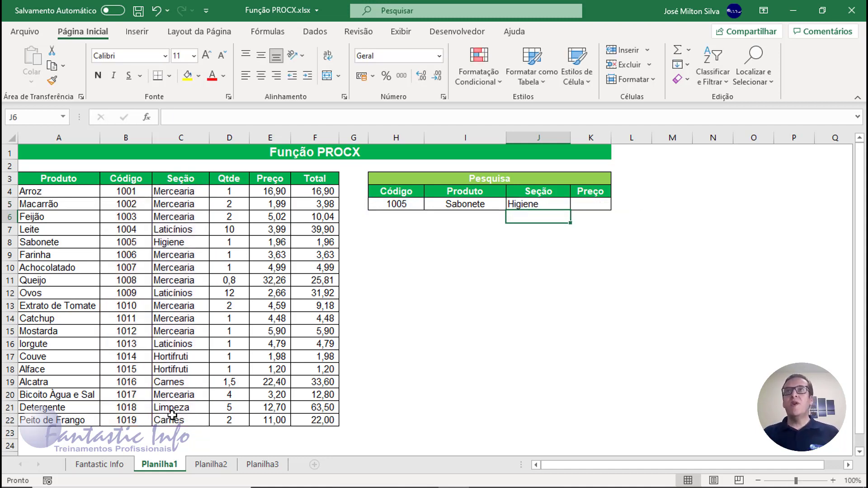
Test the product and section lookups by setting H5 to 1002, and to the unregistered code 100
{"action": "left_click", "coordinate": [402, 204]}
{"action": "type", "text": "1002"}
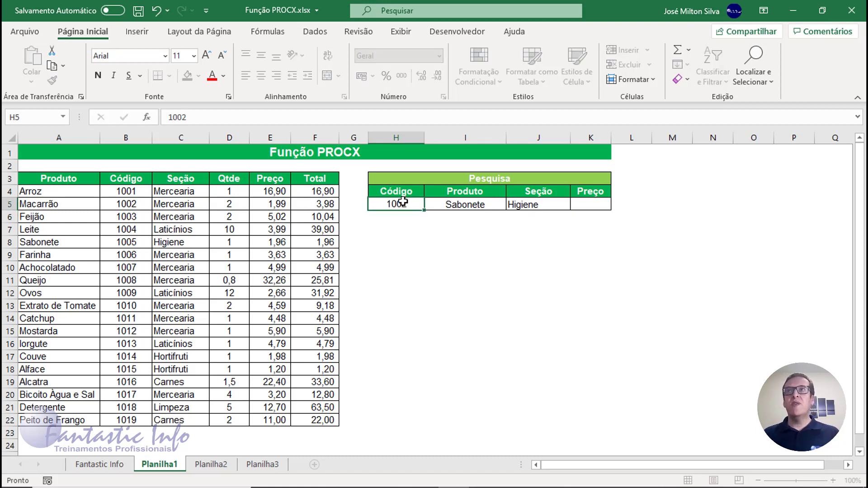
{"action": "key", "text": "Return"}
{"action": "left_click", "coordinate": [403, 203]}
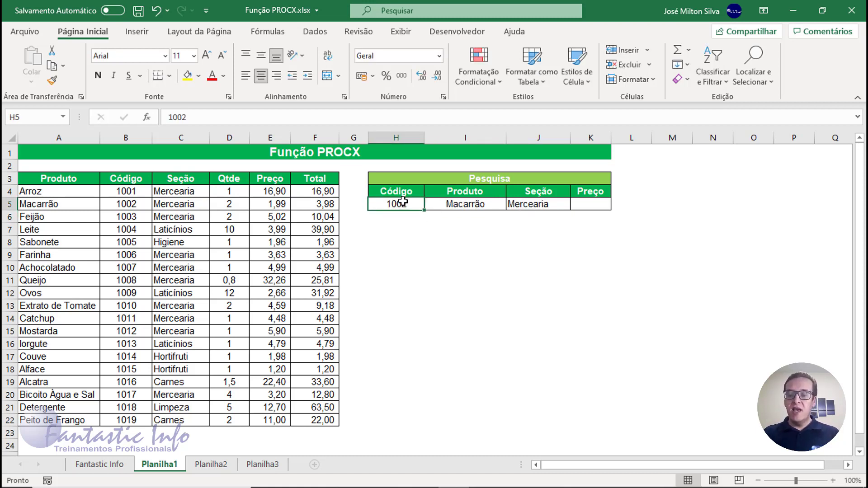
{"action": "type", "text": "100"}
{"action": "key", "text": "Return"}
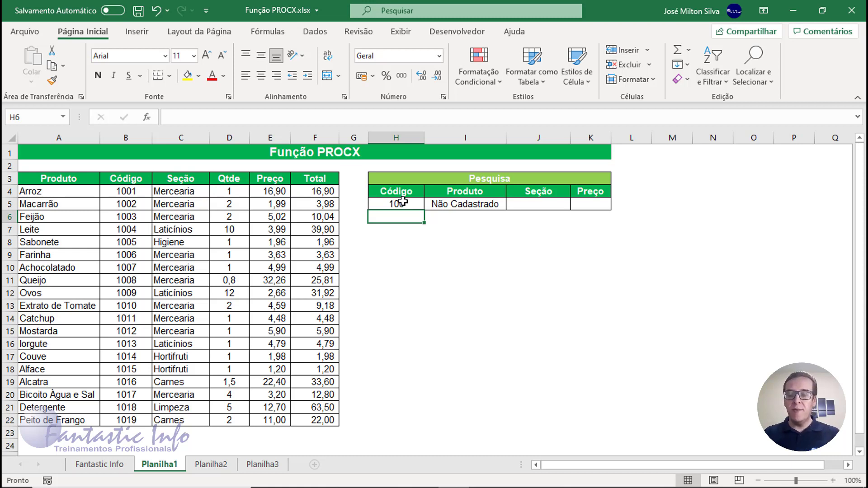
Set the search code in H5 to 1010 and select the section formula cell J5
{"action": "left_click", "coordinate": [402, 202]}
{"action": "type", "text": "1010"}
{"action": "key", "text": "Tab"}
{"action": "key", "text": "Tab"}
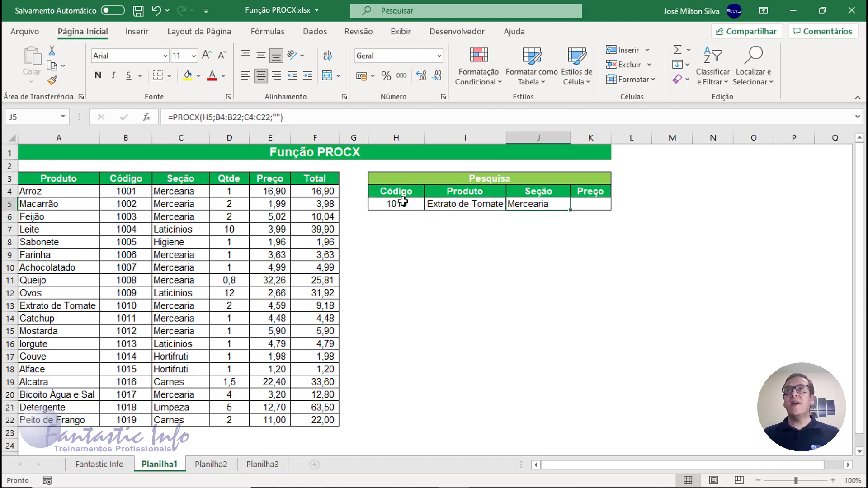
Start a PROCX formula in K5 with H5 as the search value and B4:B22 as the lookup range
{"action": "key", "text": "Tab"}
{"action": "type", "text": "="}
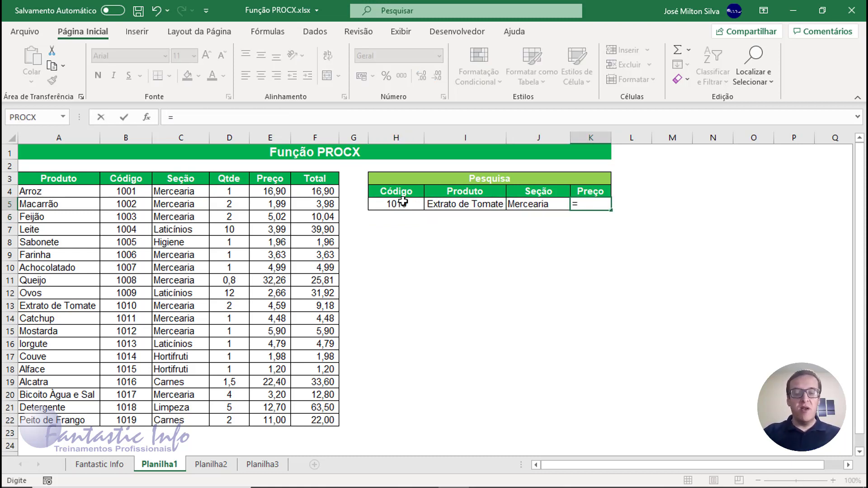
{"action": "type", "text": "PROCX"}
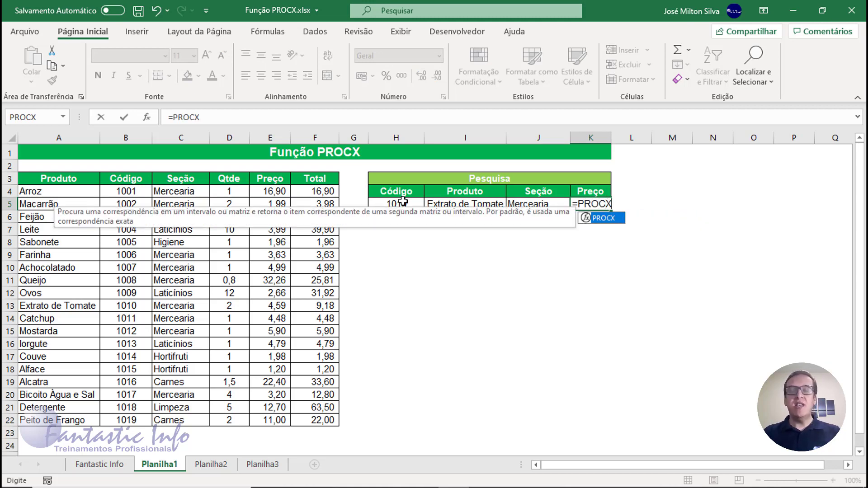
{"action": "type", "text": "("}
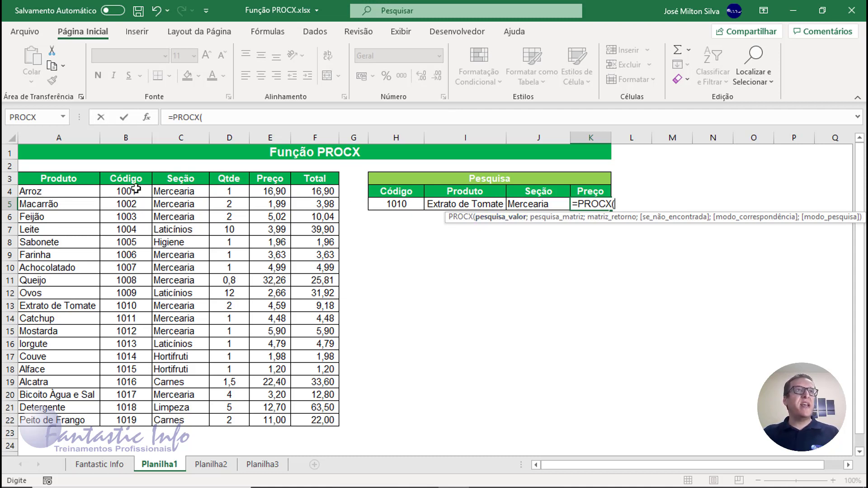
{"action": "mouse_move", "coordinate": [136, 189]}
{"action": "left_mouse_down"}
{"action": "mouse_move", "coordinate": [140, 358]}
{"action": "mouse_move", "coordinate": [146, 195]}
{"action": "left_mouse_up"}
{"action": "key", "text": "BackSpace"}
{"action": "key", "text": "BackSpace"}
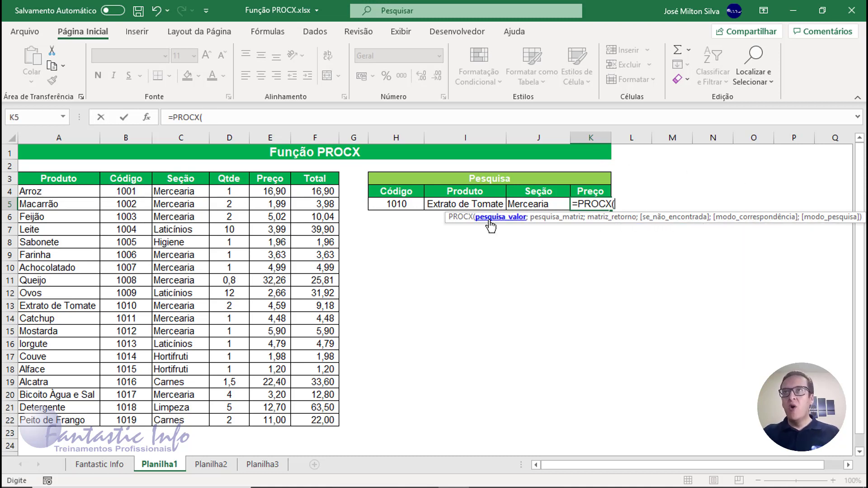
{"action": "left_click", "coordinate": [415, 203]}
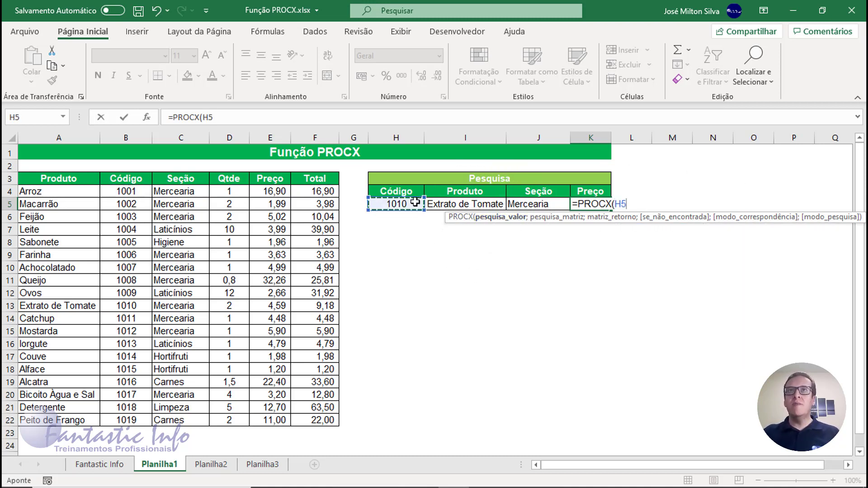
{"action": "type", "text": ";"}
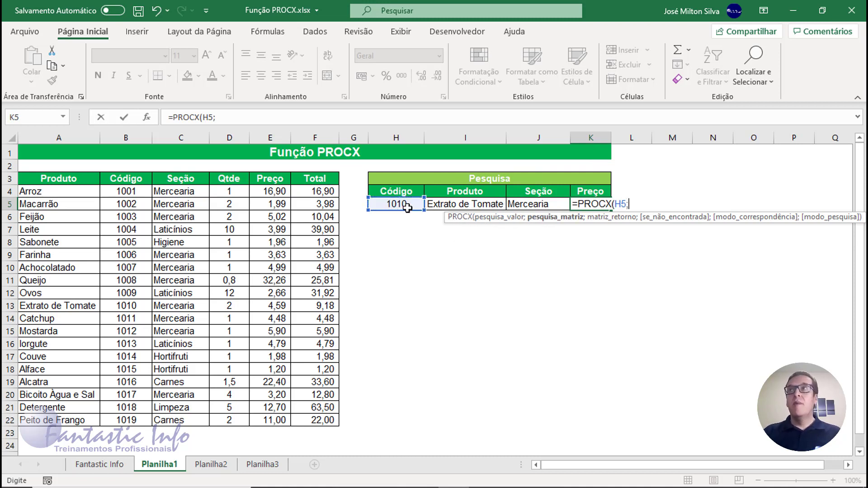
{"action": "key", "text": "ctrl"}
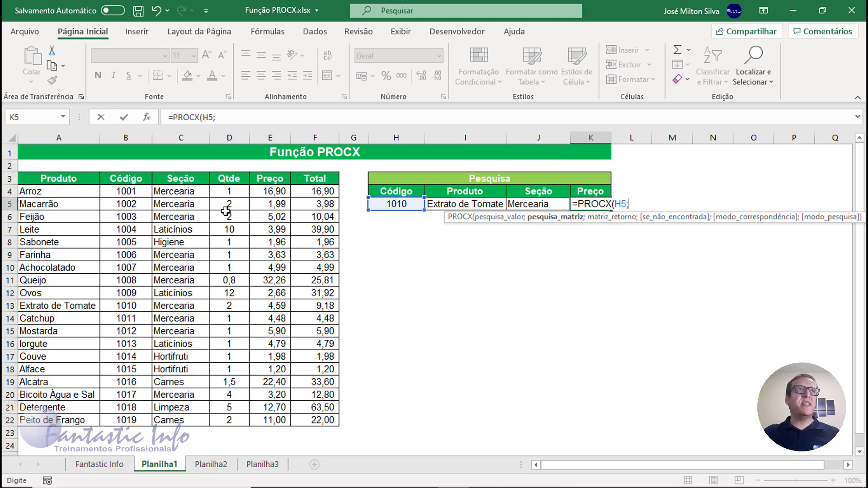
{"action": "left_click_drag", "start_coordinate": [128, 191], "coordinate": [125, 420]}
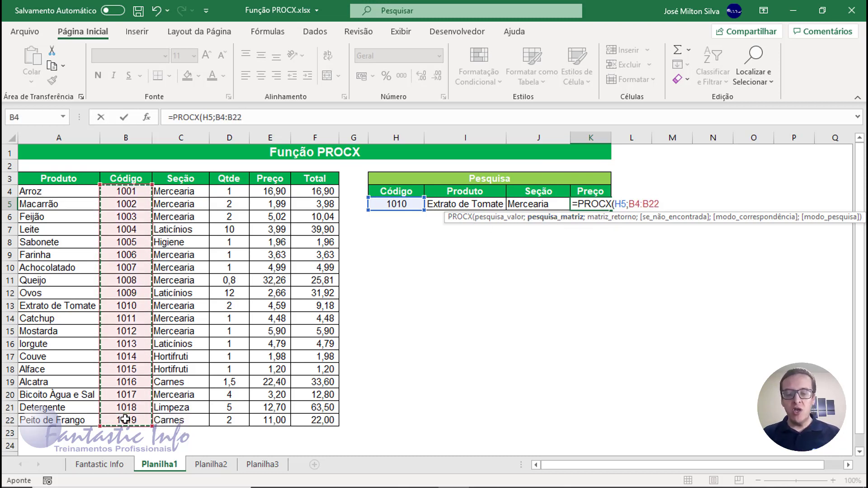
{"action": "left_click_drag", "start_coordinate": [125, 420], "coordinate": [126, 420]}
{"action": "type", "text": ";"}
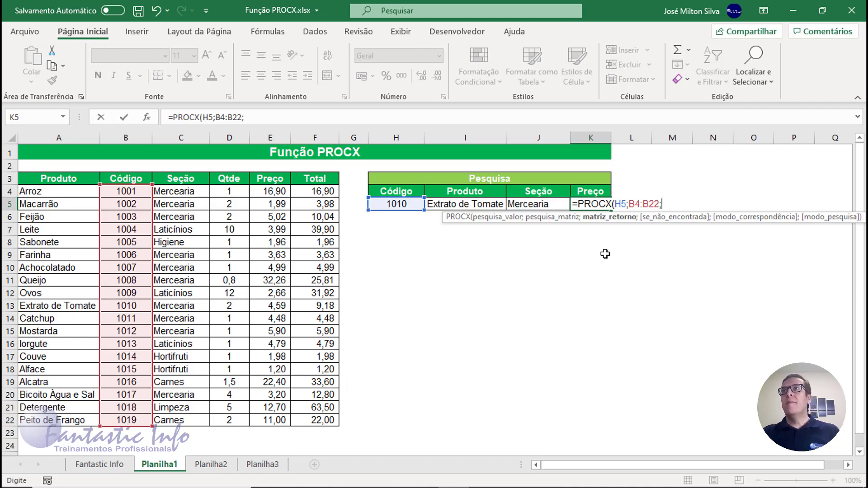
Complete the K5 formula with the price range E4:E22 as return range and empty text if not found
{"action": "key", "text": "ctrl"}
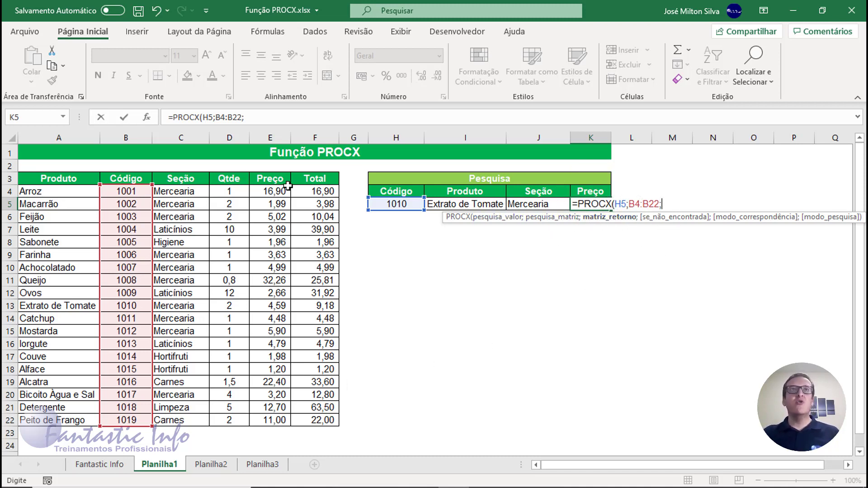
{"action": "left_click_drag", "start_coordinate": [278, 192], "coordinate": [292, 420]}
{"action": "type", "text": ";"}
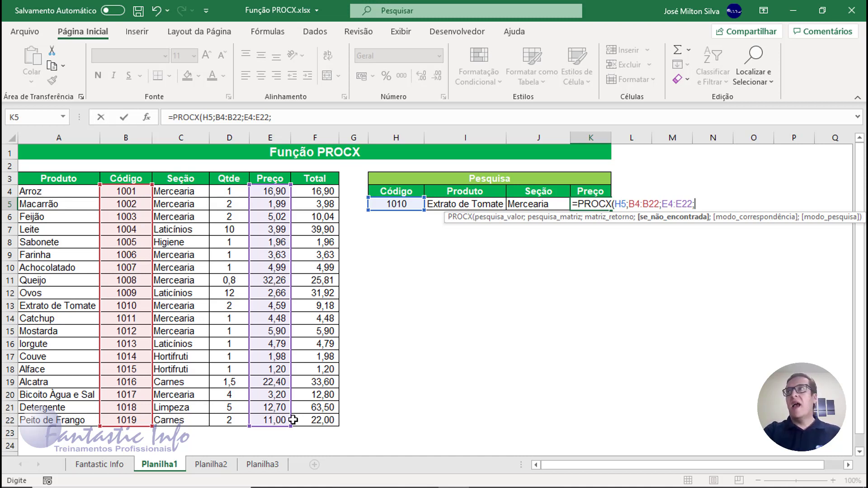
{"action": "type", "text": "\"\""}
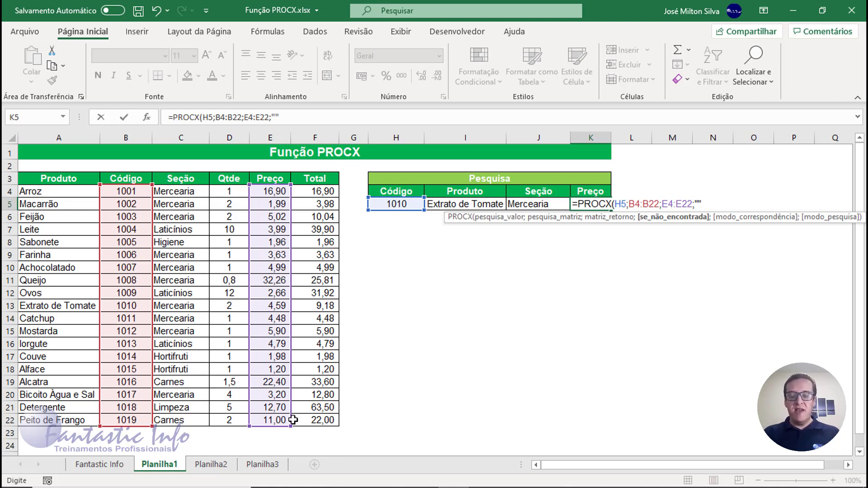
{"action": "type", "text": ")"}
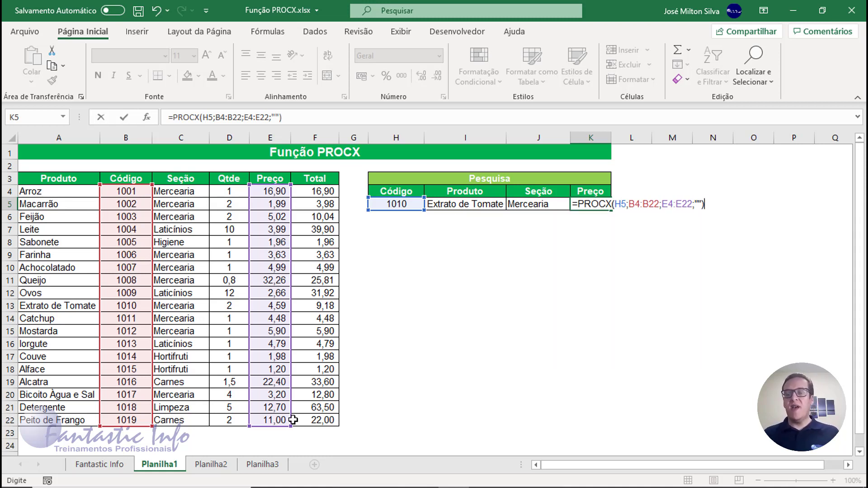
{"action": "key", "text": "Return"}
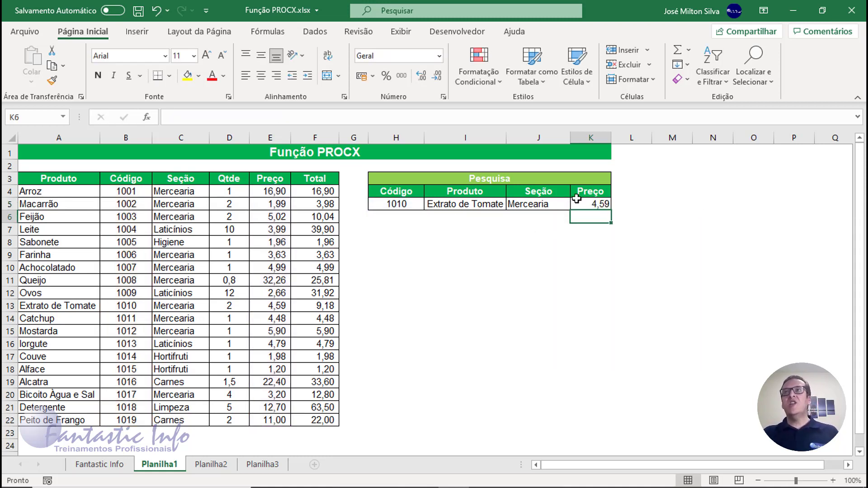
Compare the search results for code 1010 with the Extrato de Tomate row in the product table
{"action": "left_click", "coordinate": [591, 201]}
{"action": "left_click", "coordinate": [396, 204]}
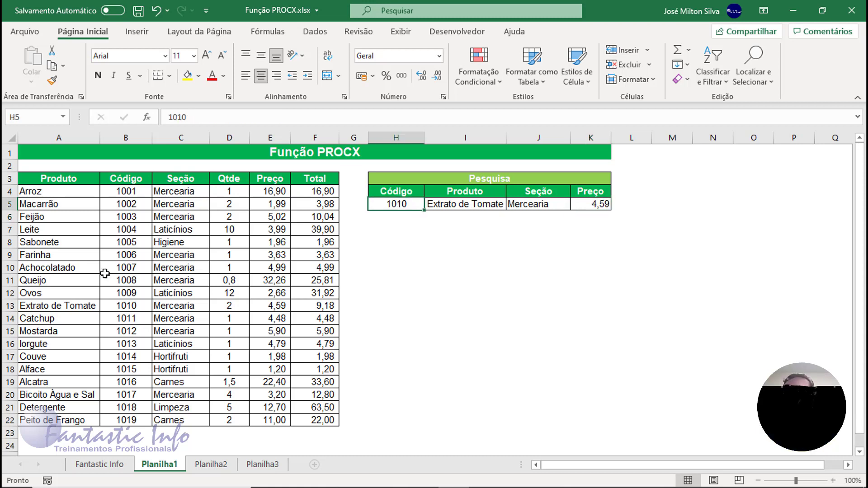
{"action": "left_click_drag", "start_coordinate": [97, 304], "coordinate": [291, 303]}
{"action": "left_click", "coordinate": [284, 306]}
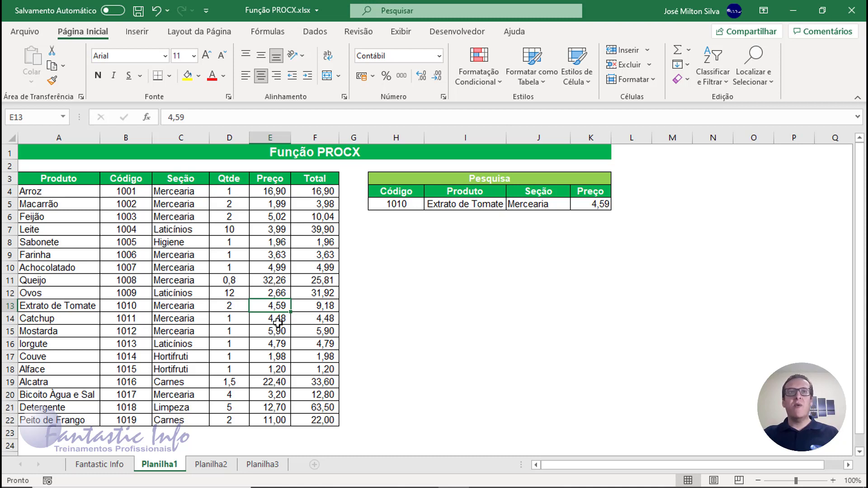
{"action": "left_click", "coordinate": [286, 311]}
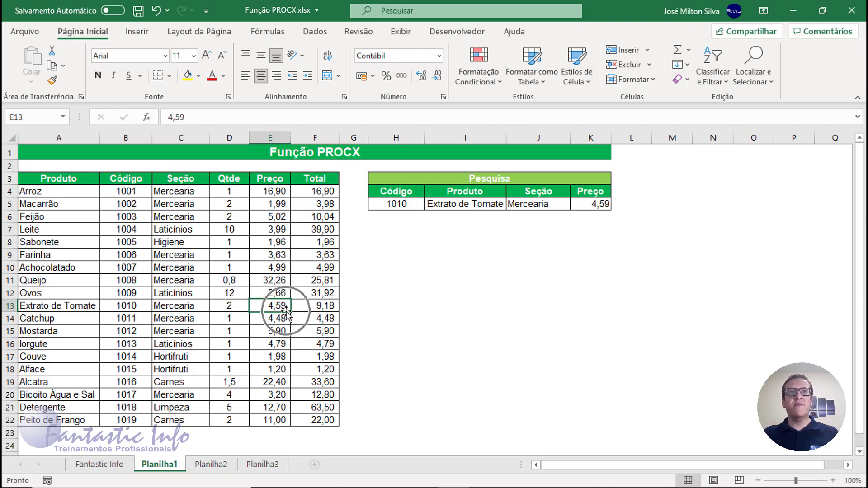
Test the product, section and price lookups by setting H5 to 1002, 1015 and the unregistered code 100
{"action": "left_click", "coordinate": [411, 203]}
{"action": "type", "text": "1002"}
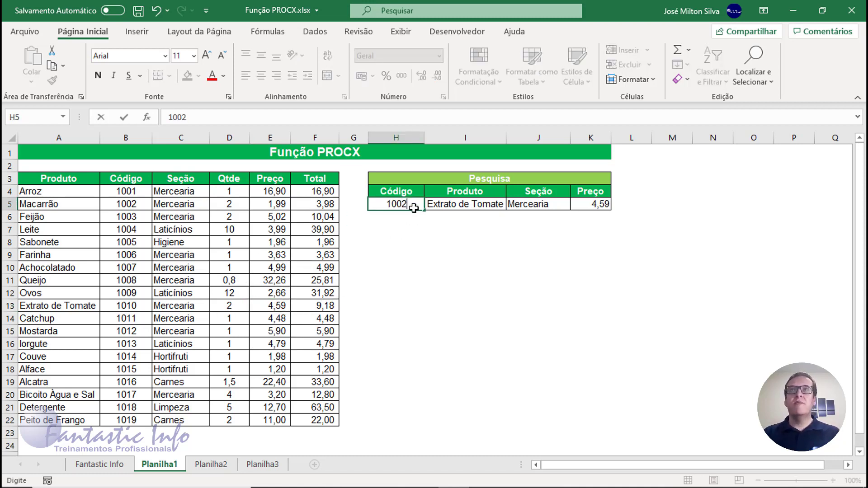
{"action": "key", "text": "Return"}
{"action": "left_click", "coordinate": [414, 208]}
{"action": "type", "text": "102"}
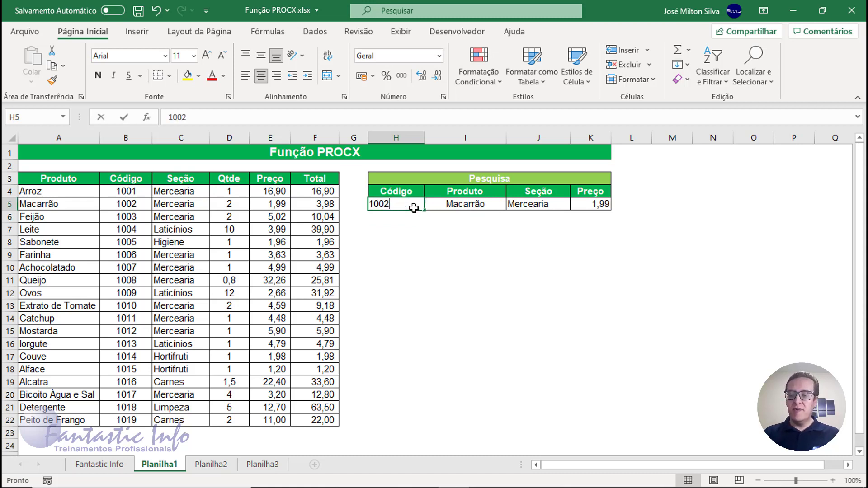
{"action": "type", "text": "0"}
{"action": "key", "text": "BackSpace"}
{"action": "key", "text": "BackSpace"}
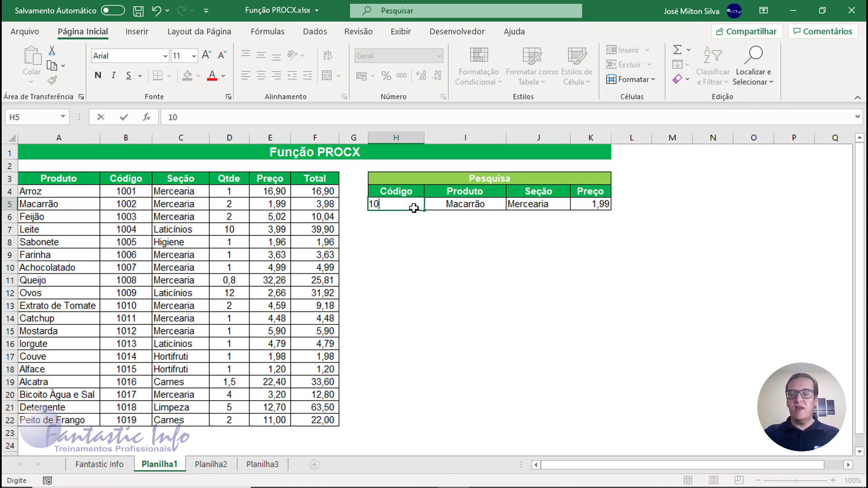
{"action": "type", "text": "15"}
{"action": "key", "text": "ctrl+Return"}
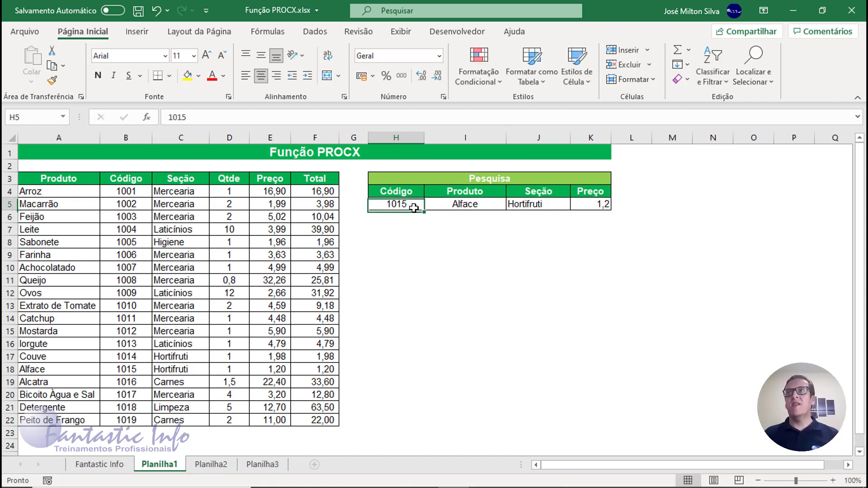
{"action": "type", "text": "100"}
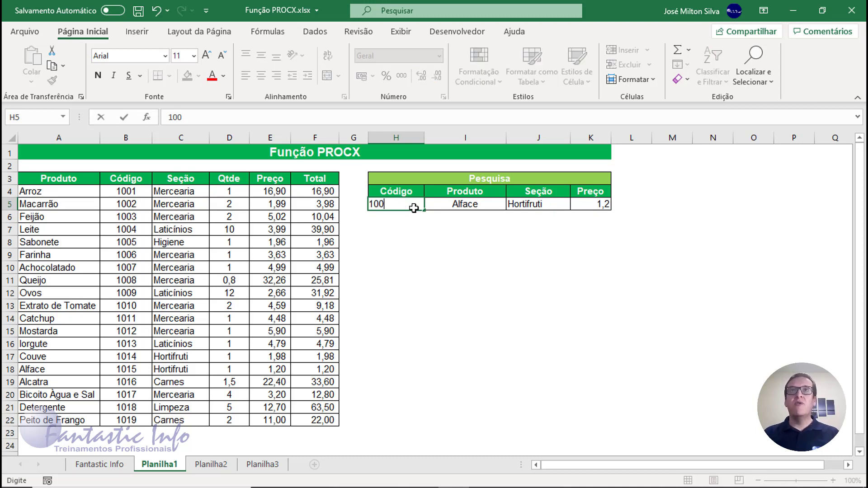
{"action": "key", "text": "Return"}
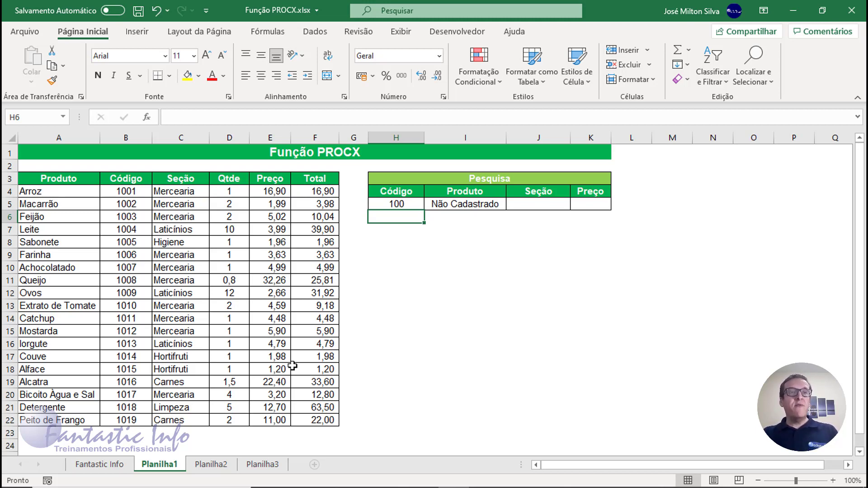
Open the Planilha2 sheet and examine the sections and rates in the Desconto Por Seção table
{"action": "left_click", "coordinate": [211, 465]}
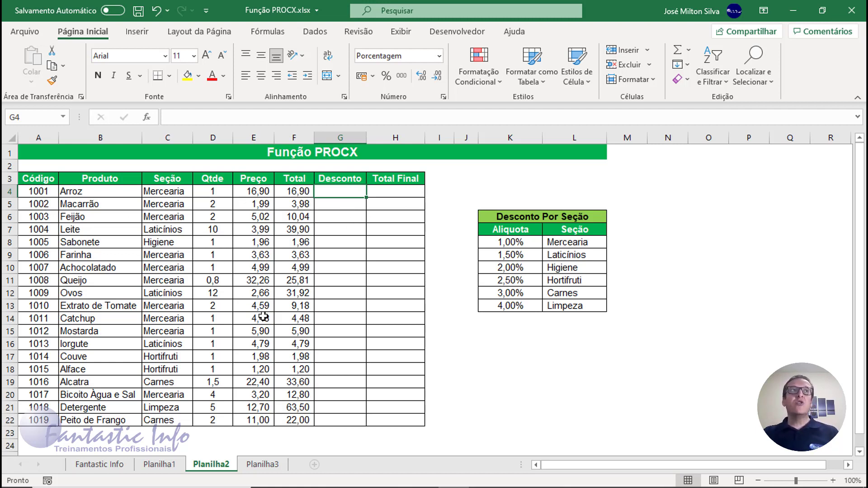
{"action": "left_click", "coordinate": [531, 229]}
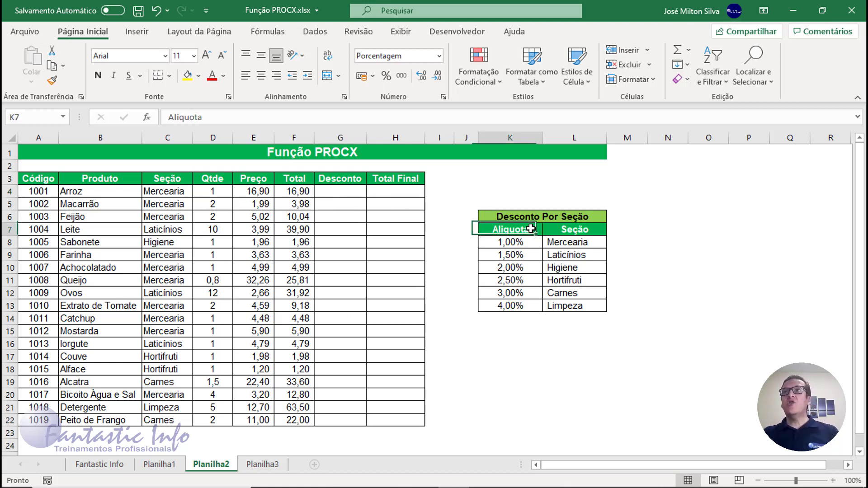
{"action": "left_click_drag", "start_coordinate": [531, 229], "coordinate": [566, 306]}
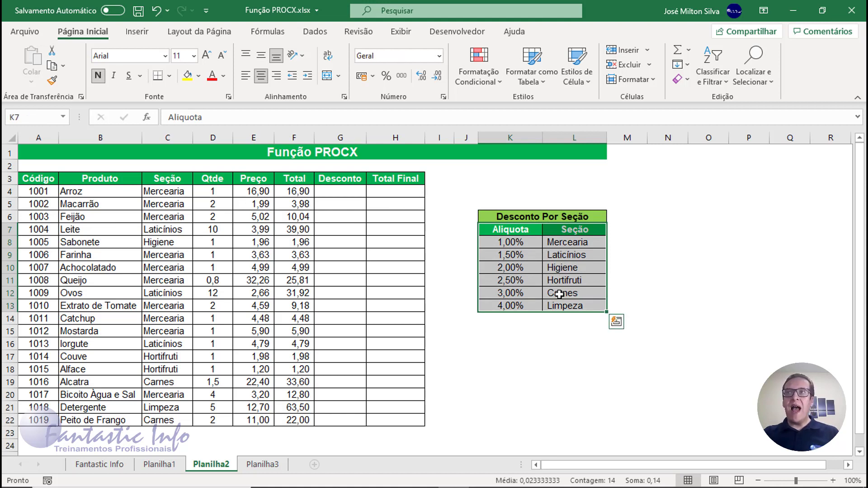
{"action": "key", "text": "ctrl"}
{"action": "left_click", "coordinate": [550, 291]}
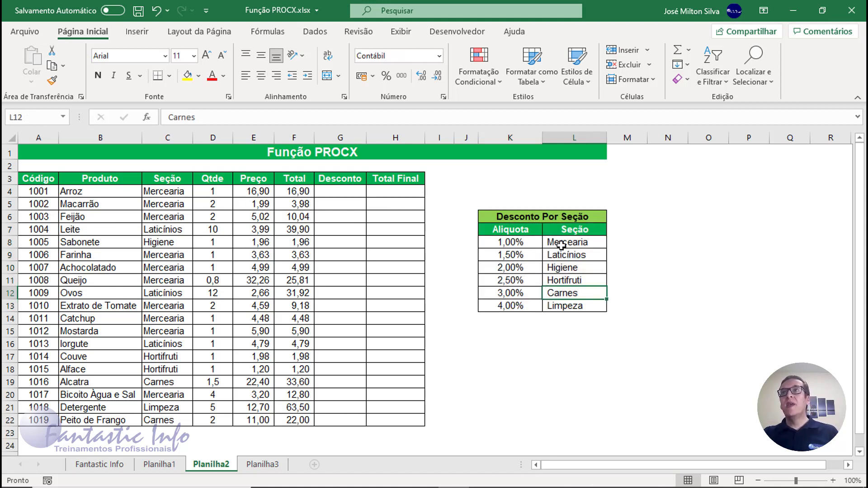
{"action": "left_click_drag", "start_coordinate": [561, 246], "coordinate": [565, 306]}
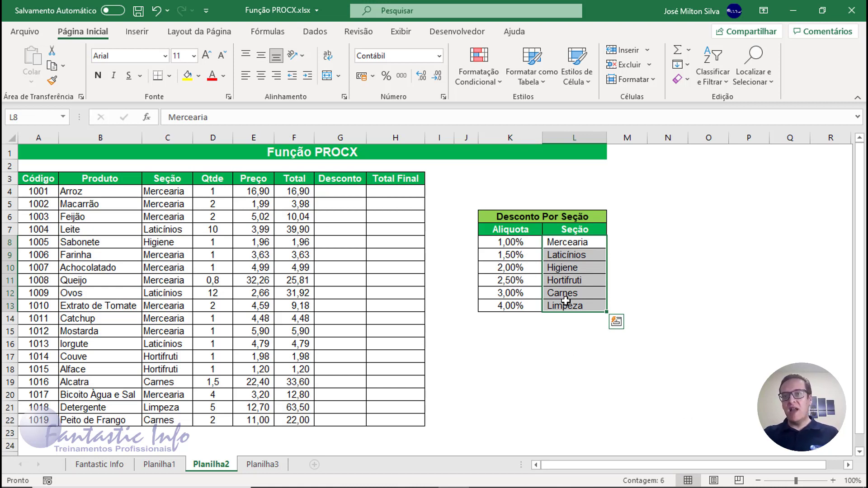
{"action": "left_click", "coordinate": [520, 244]}
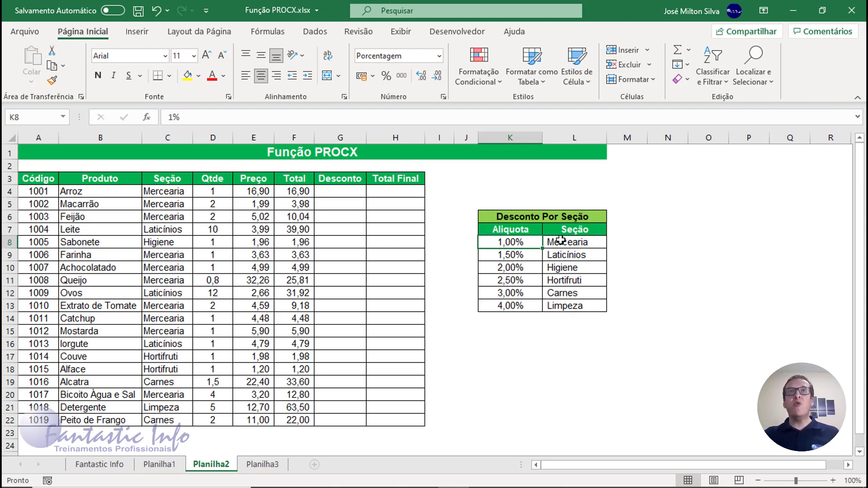
Start a PROCX formula in G4 that looks up section C4 in L8:L13 and returns the rate from K8:K13
{"action": "left_click", "coordinate": [343, 191]}
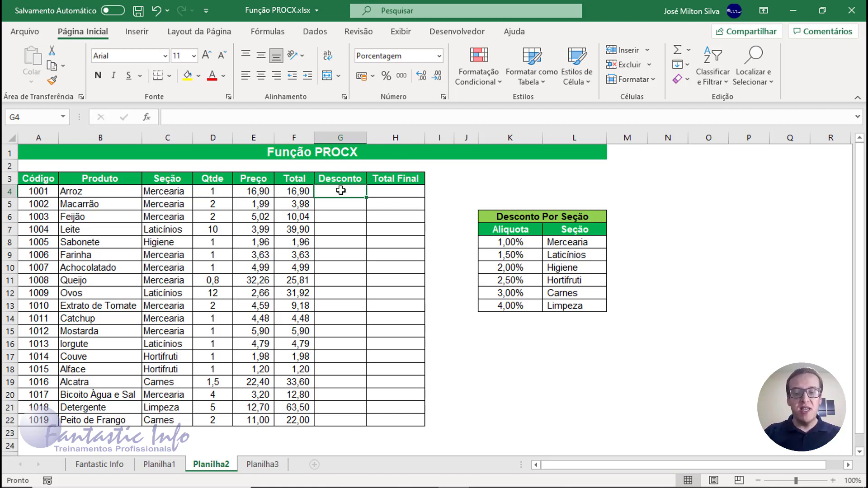
{"action": "type", "text": "=PRO"}
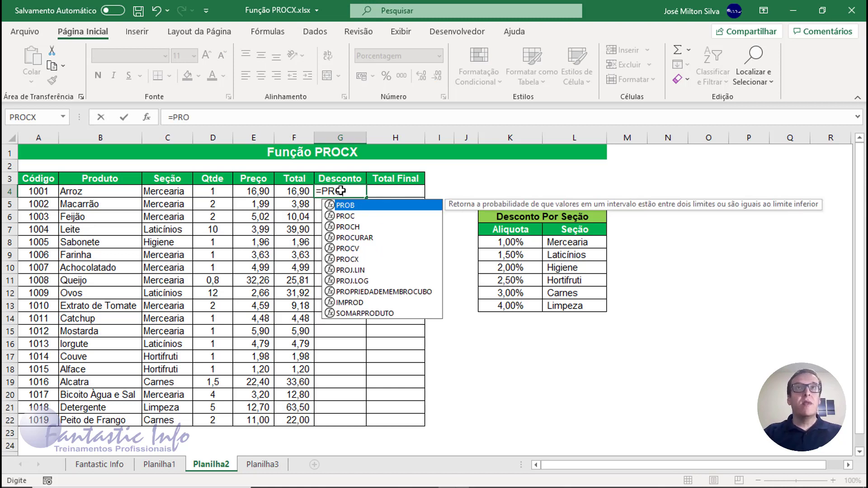
{"action": "type", "text": "CX("}
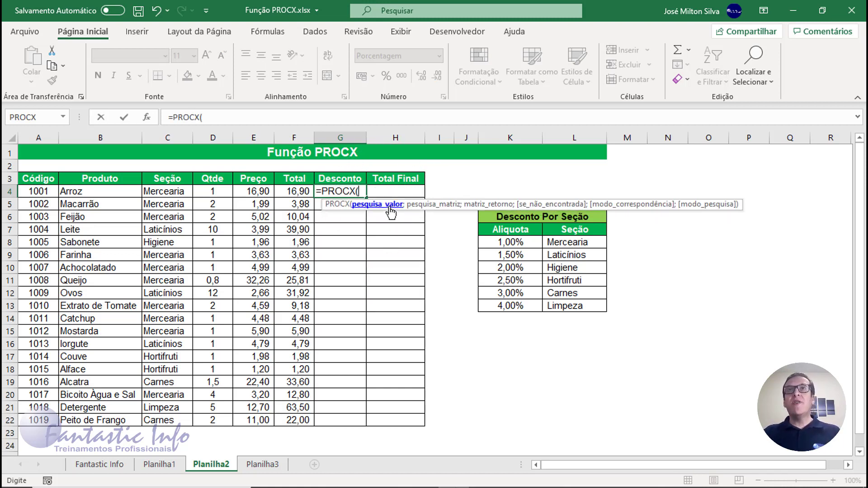
{"action": "left_click", "coordinate": [173, 189]}
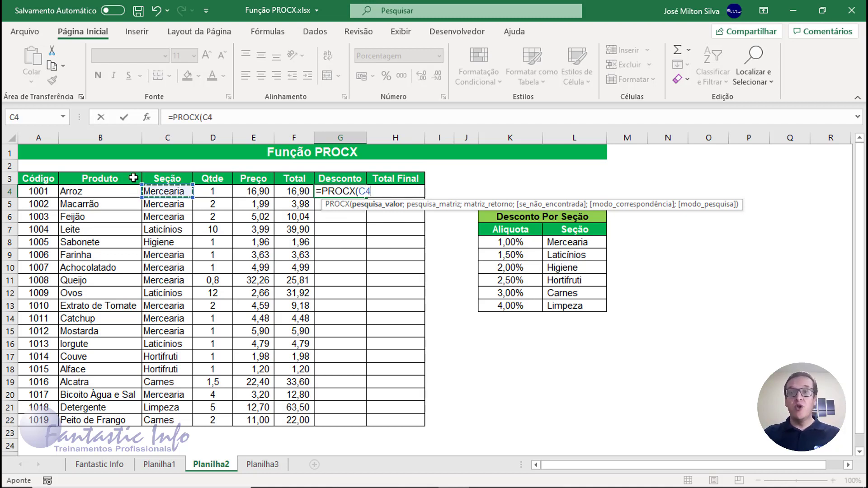
{"action": "type", "text": ";"}
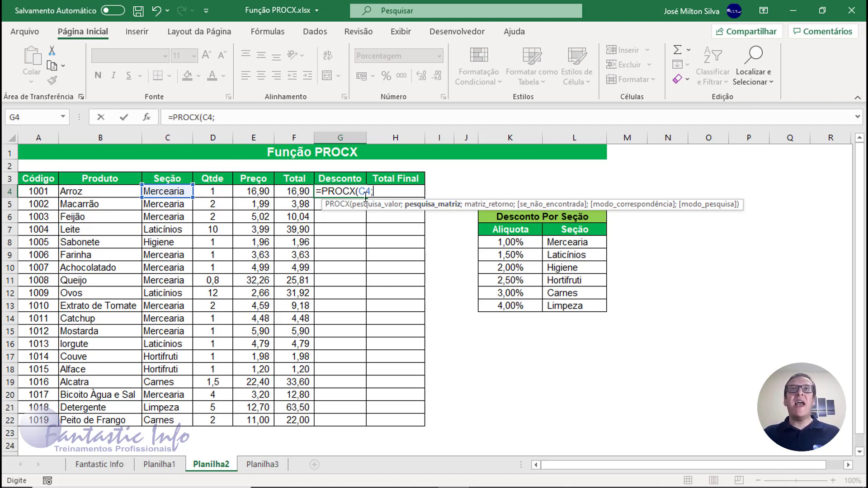
{"action": "left_click_drag", "start_coordinate": [581, 247], "coordinate": [579, 307]}
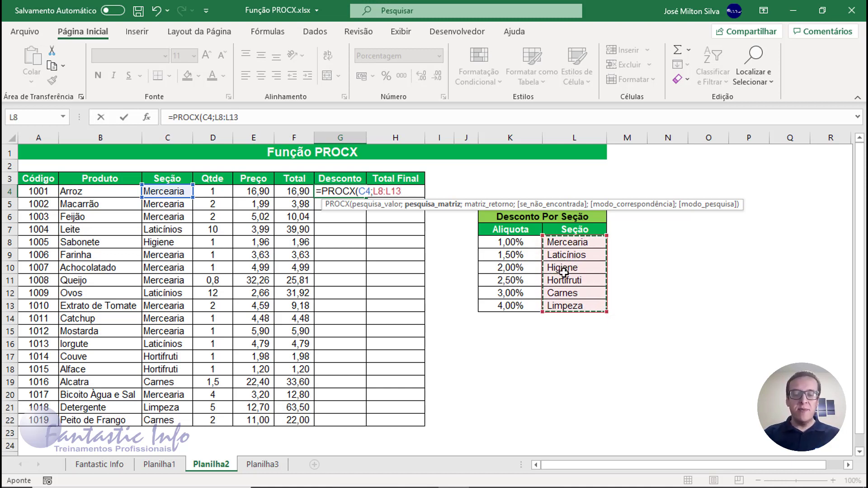
{"action": "type", "text": ";"}
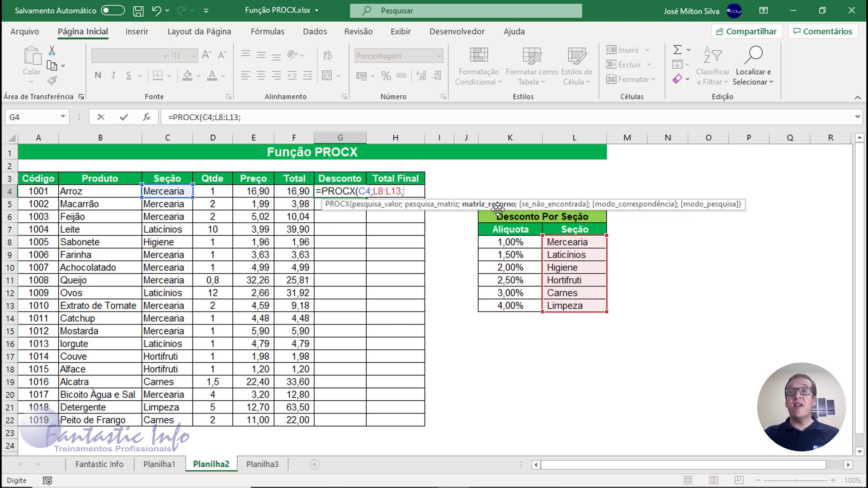
{"action": "left_click_drag", "start_coordinate": [520, 242], "coordinate": [521, 304]}
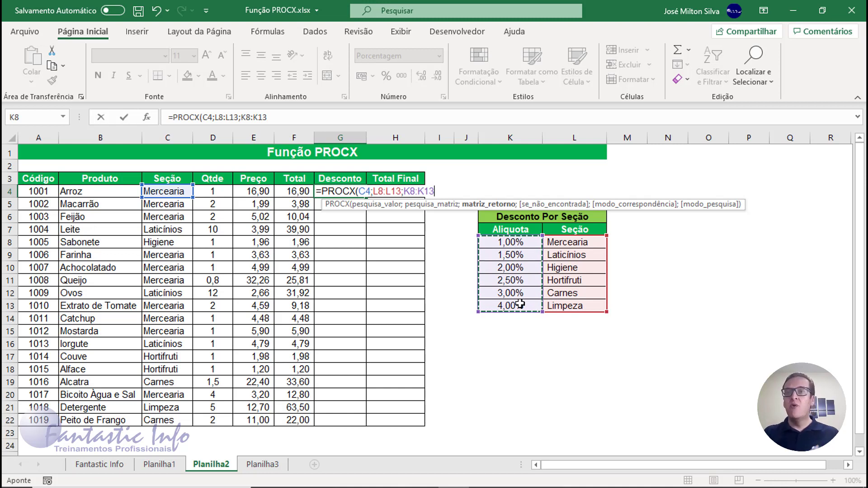
Complete the G4 formula with 0 if not found, exact match (0) and first-to-last search mode (1)
{"action": "type", "text": ";"}
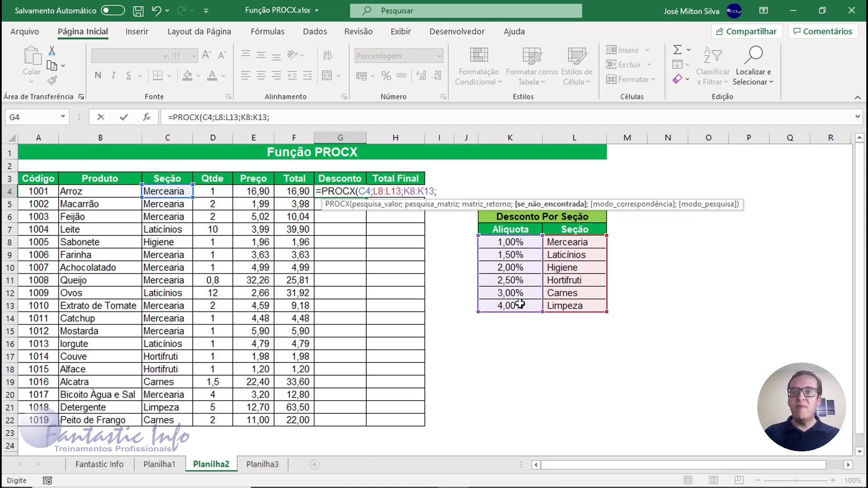
{"action": "type", "text": "0"}
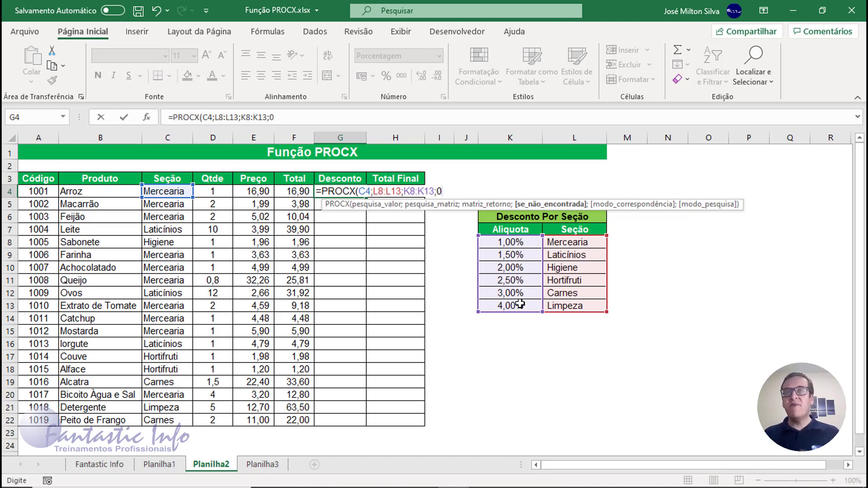
{"action": "left_click", "coordinate": [558, 209]}
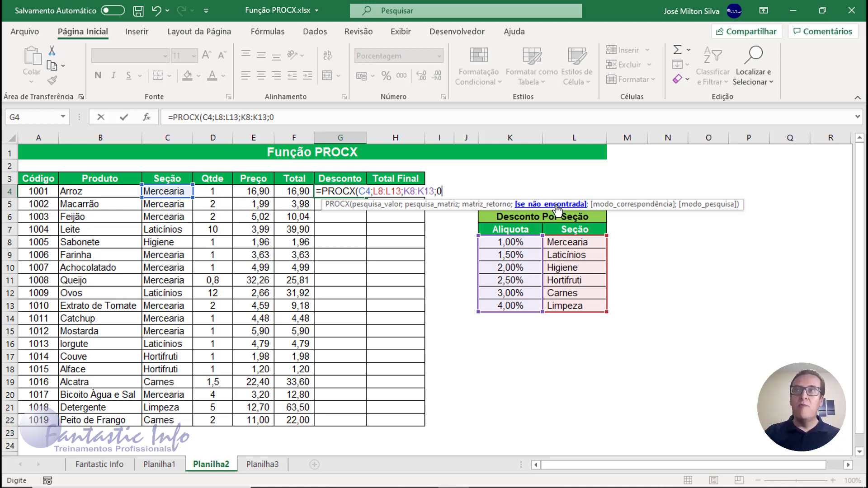
{"action": "type", "text": ";"}
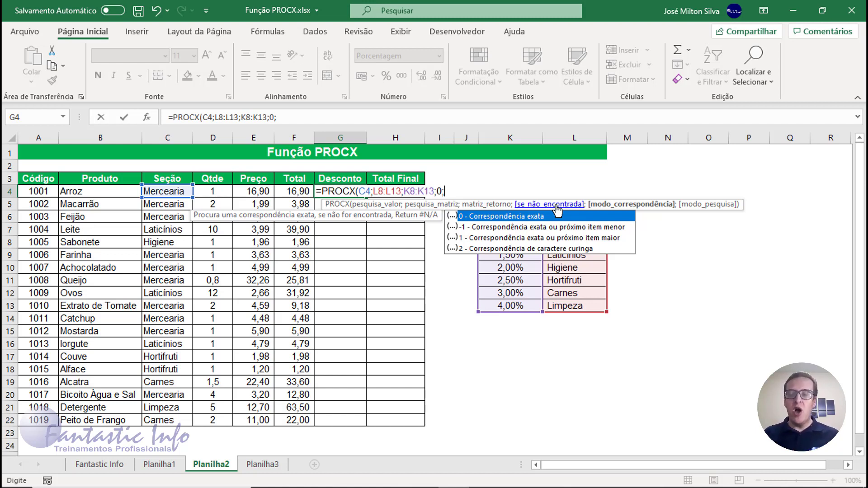
{"action": "double_click", "coordinate": [517, 217]}
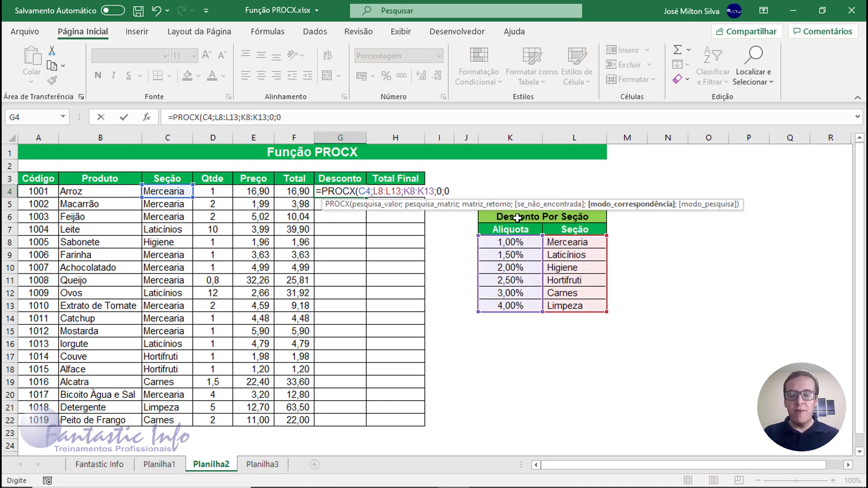
{"action": "type", "text": ";"}
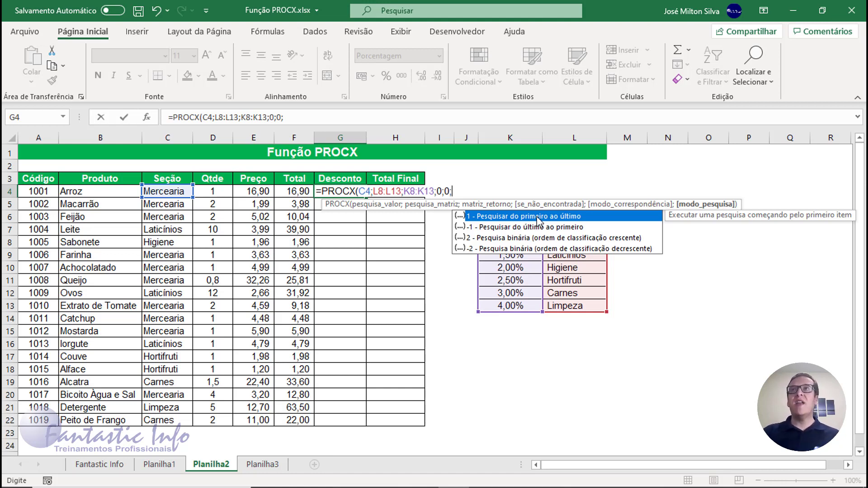
{"action": "double_click", "coordinate": [537, 217]}
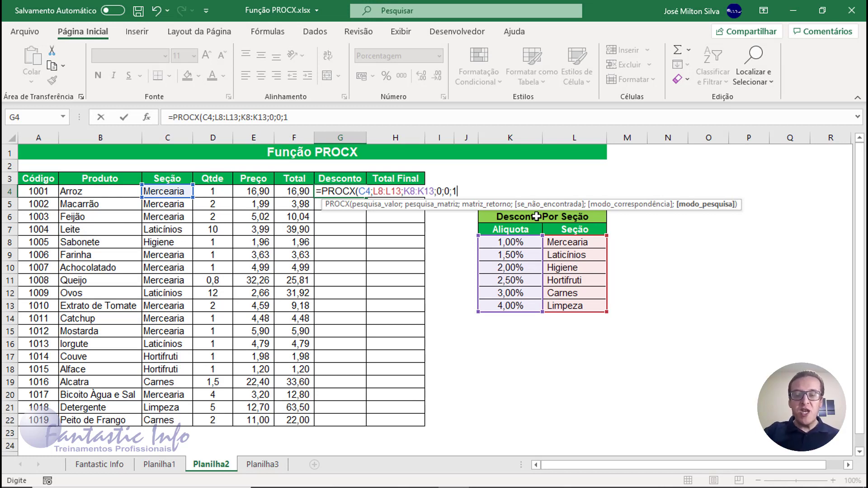
{"action": "type", "text": ")"}
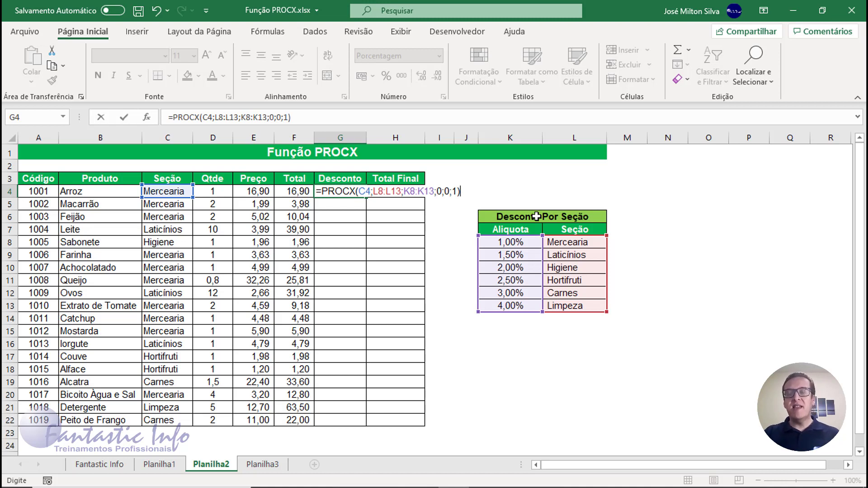
{"action": "key", "text": "Return"}
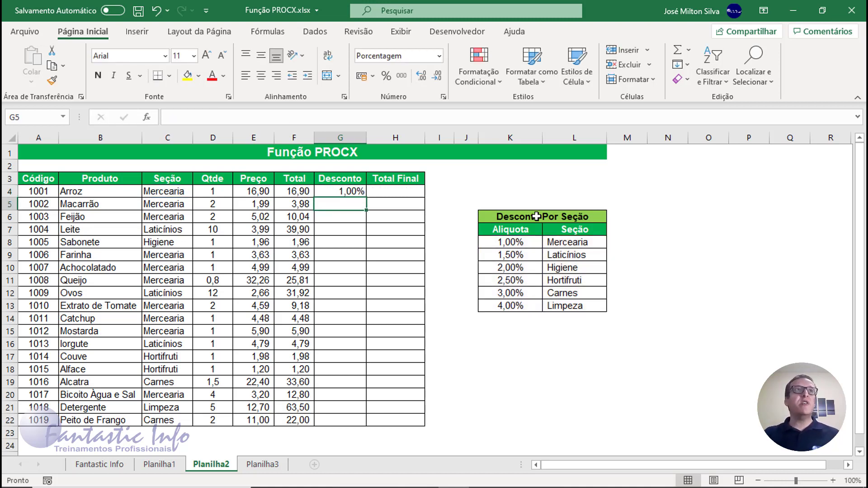
Compare the Arroz discount with its section's rate and review the lookup and return ranges in the G4 formula
{"action": "left_click", "coordinate": [177, 194]}
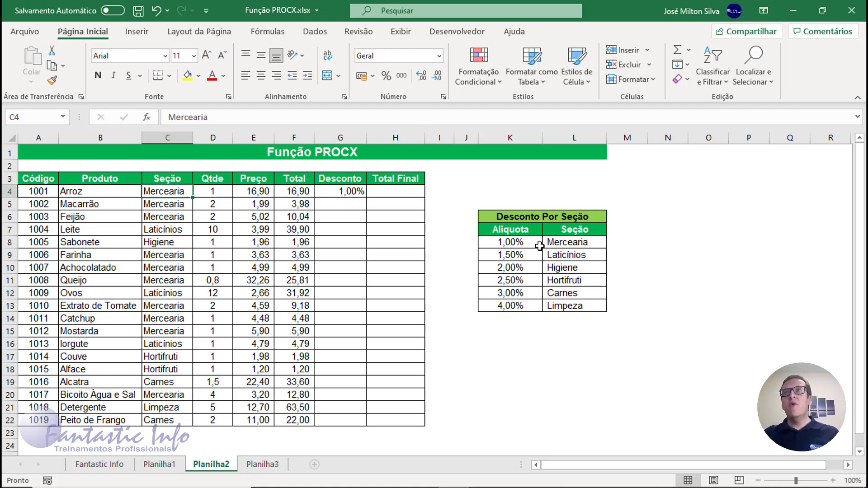
{"action": "left_click", "coordinate": [361, 193]}
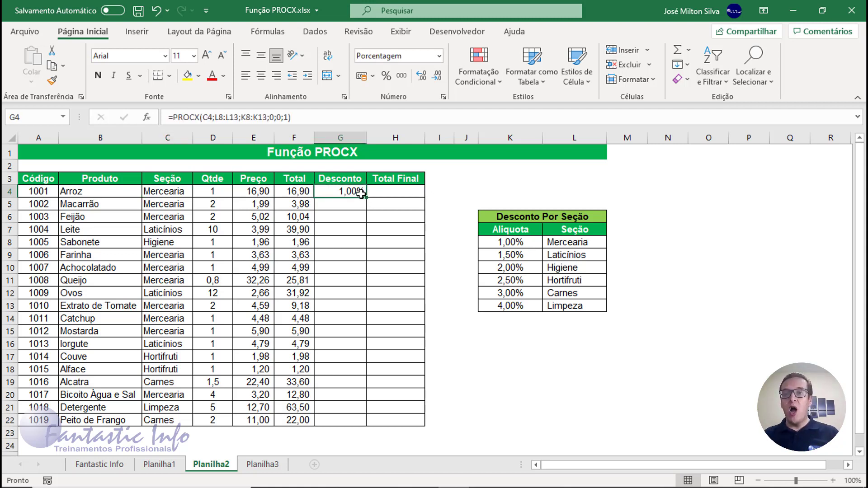
{"action": "double_click", "coordinate": [361, 193]}
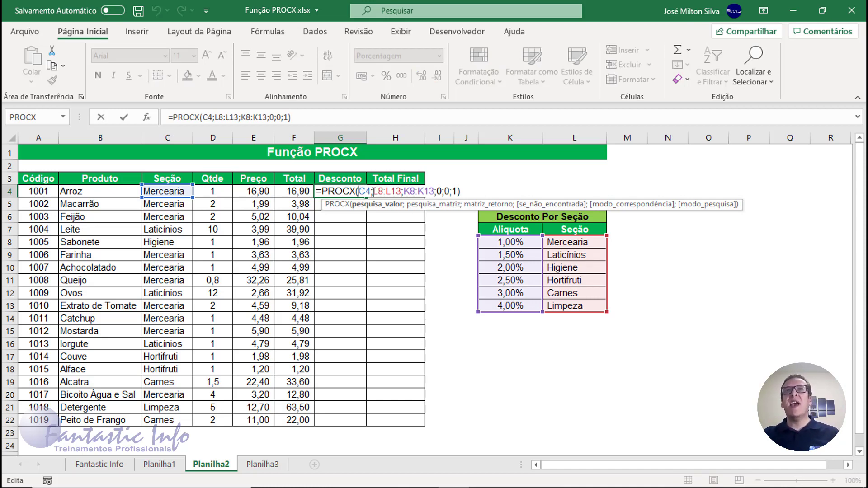
{"action": "left_click_drag", "start_coordinate": [373, 191], "coordinate": [402, 192]}
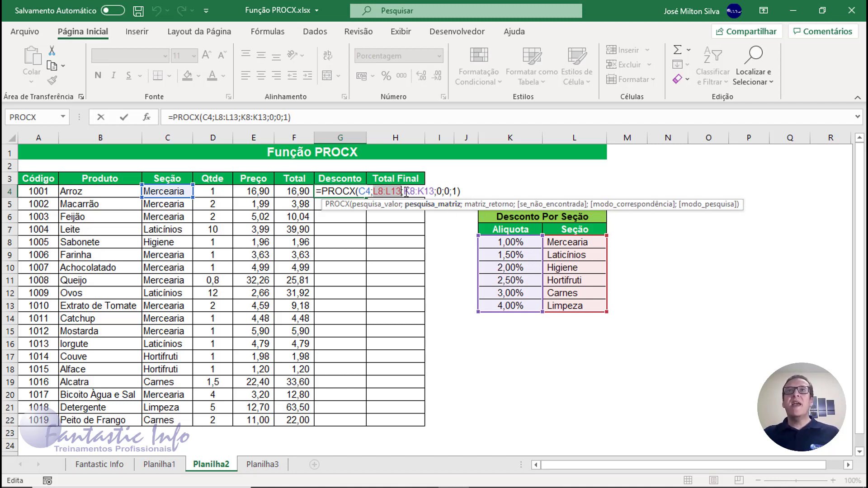
{"action": "left_click_drag", "start_coordinate": [404, 191], "coordinate": [434, 190]}
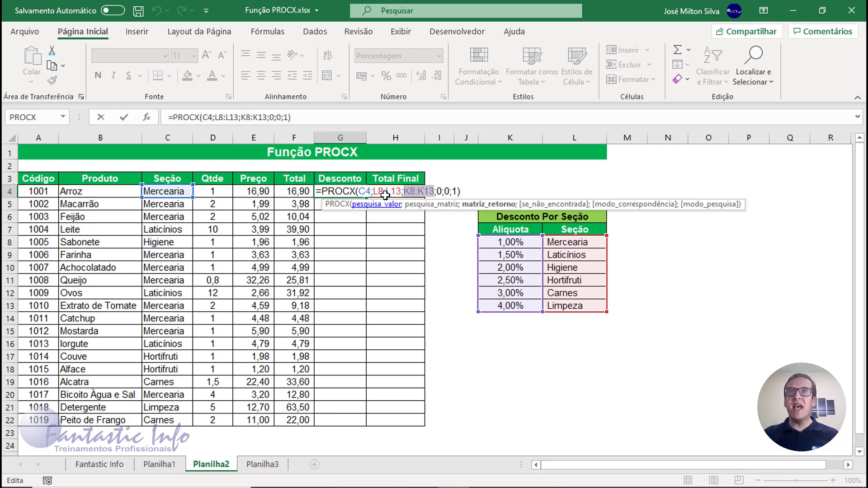
{"action": "left_click_drag", "start_coordinate": [373, 192], "coordinate": [401, 192]}
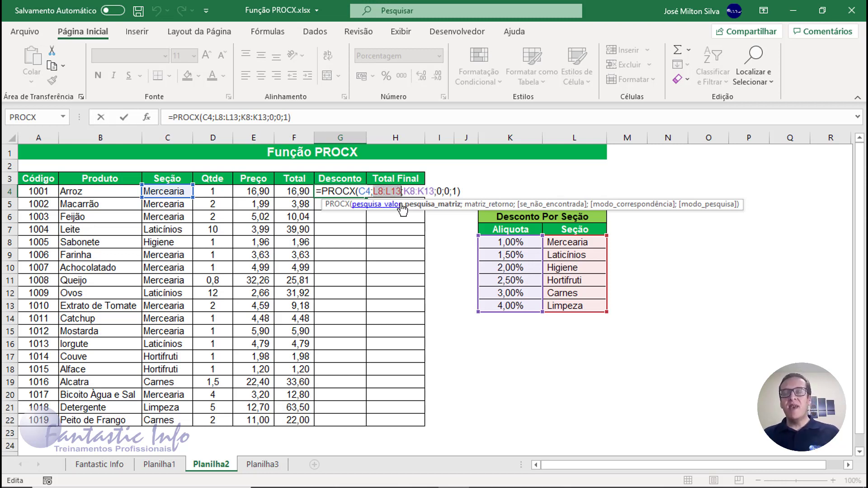
{"action": "left_click", "coordinate": [376, 192]}
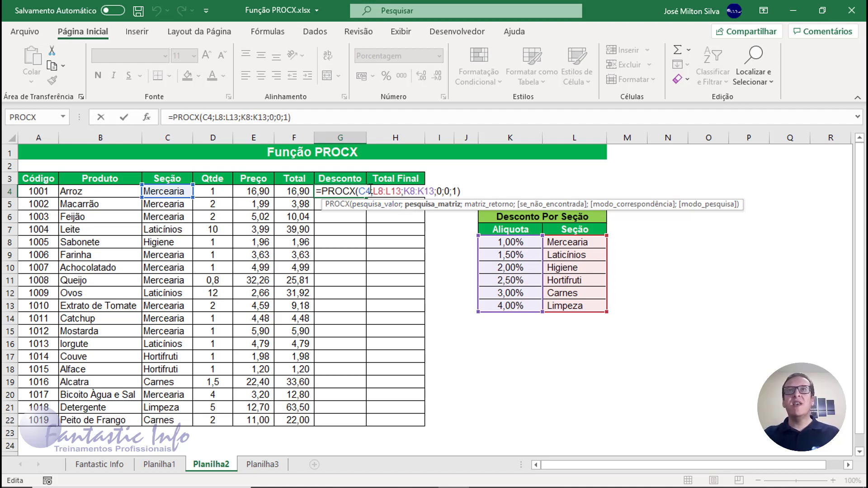
Make the L8:L13 and K8:K13 ranges absolute in the G4 formula and fill it down to G22
{"action": "left_click_drag", "start_coordinate": [374, 191], "coordinate": [401, 191]}
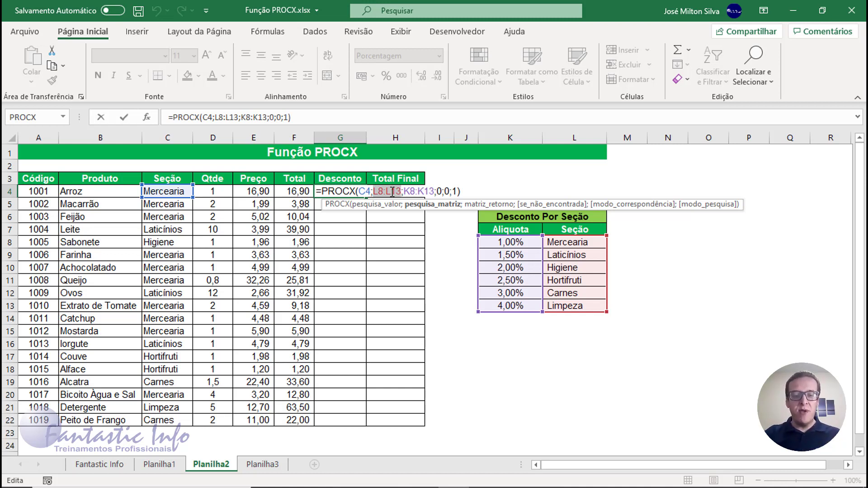
{"action": "key", "text": "F4"}
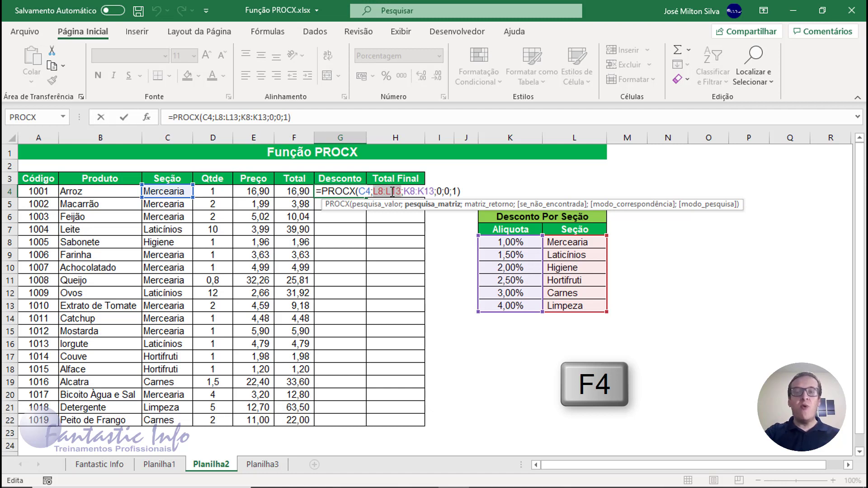
{"action": "key", "text": "F4"}
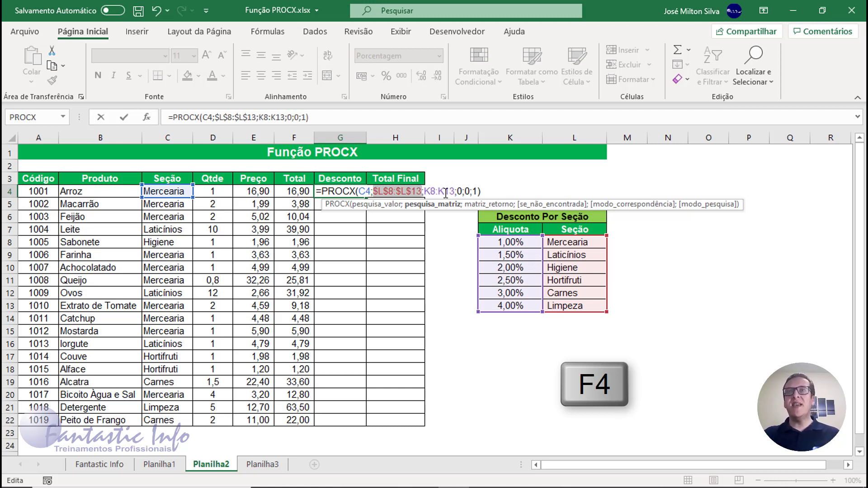
{"action": "left_click", "coordinate": [425, 188]}
{"action": "left_click_drag", "start_coordinate": [427, 188], "coordinate": [455, 189]}
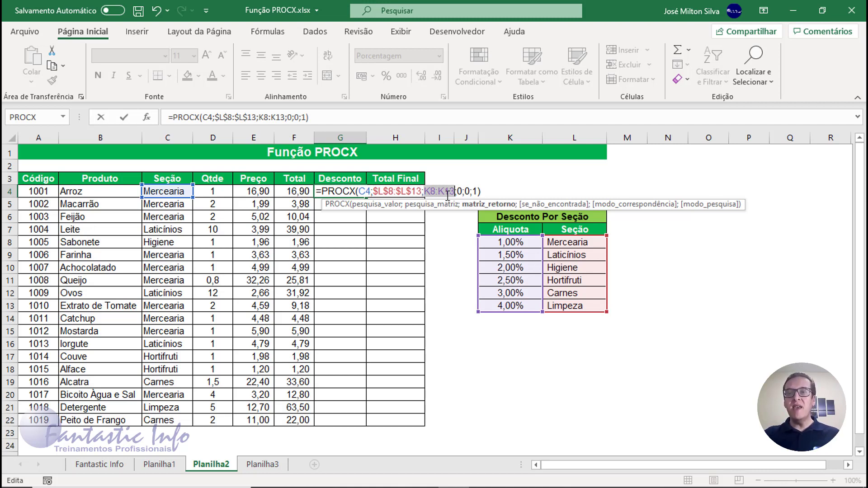
{"action": "key", "text": "F4"}
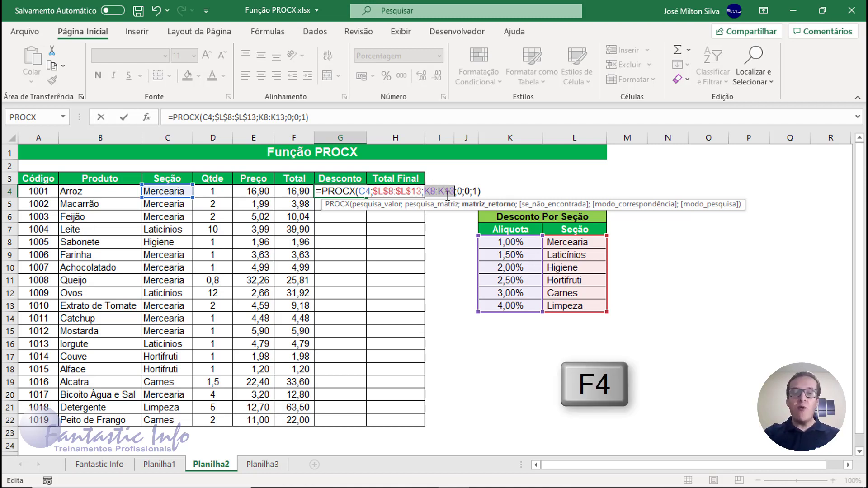
{"action": "key", "text": "F4"}
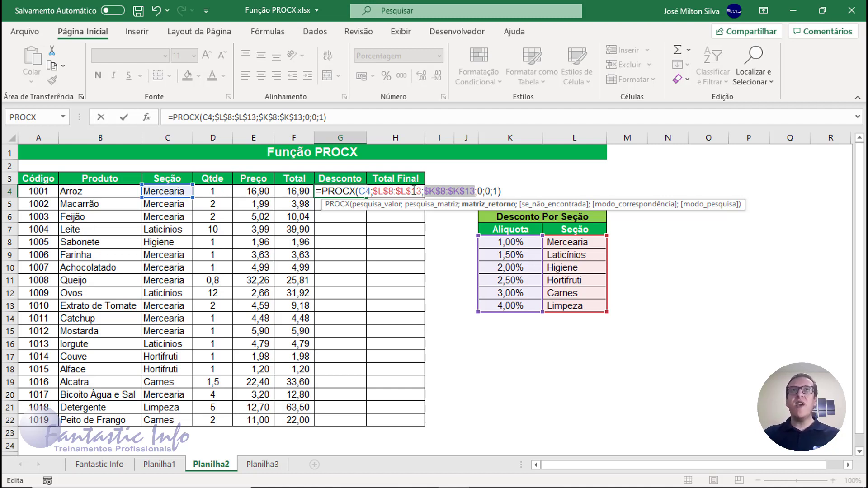
{"action": "key", "text": "Return"}
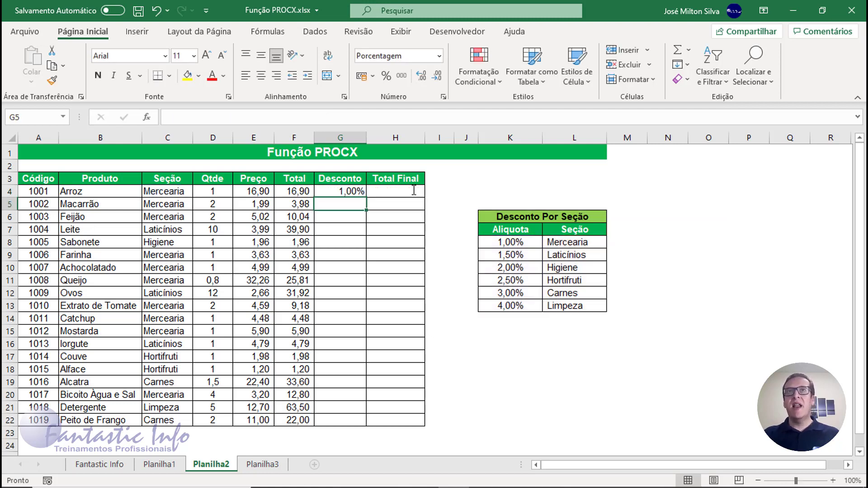
{"action": "left_click", "coordinate": [355, 190]}
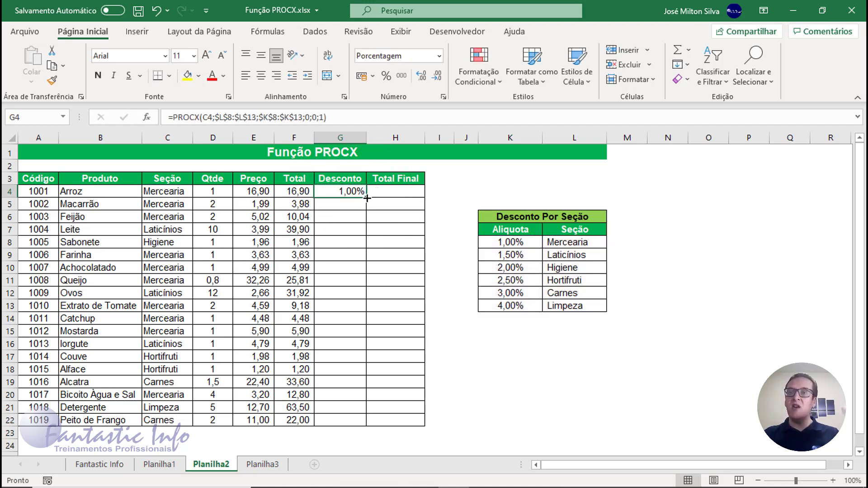
{"action": "left_click_drag", "start_coordinate": [367, 198], "coordinate": [368, 428]}
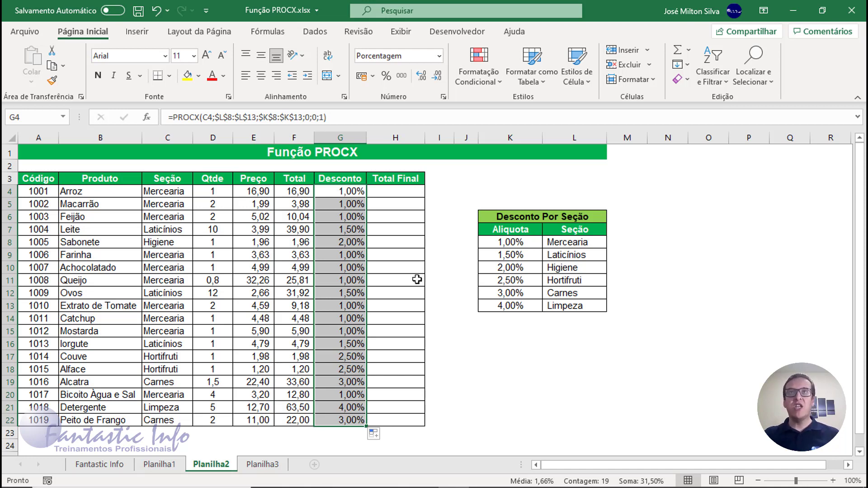
Calculate the discounted Total Final in H4 with =F4-G4*F4 and fill the formula down to H22
{"action": "left_click", "coordinate": [405, 196]}
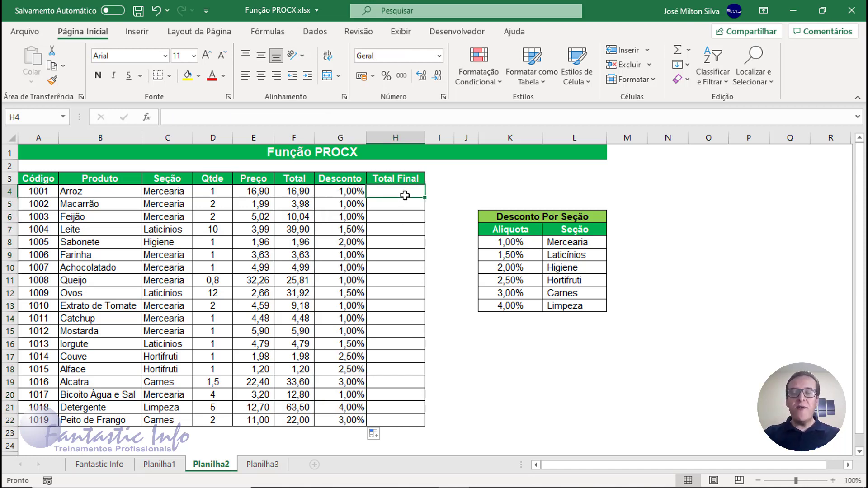
{"action": "type", "text": "="}
{"action": "left_click", "coordinate": [301, 192]}
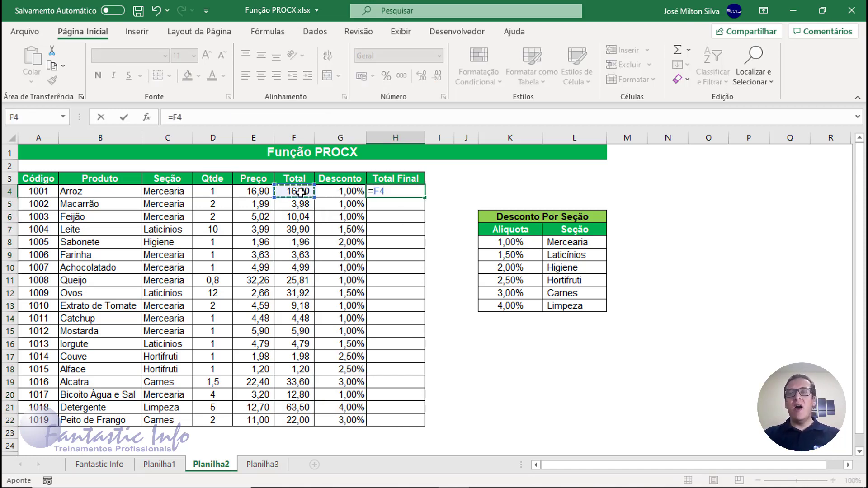
{"action": "type", "text": "-"}
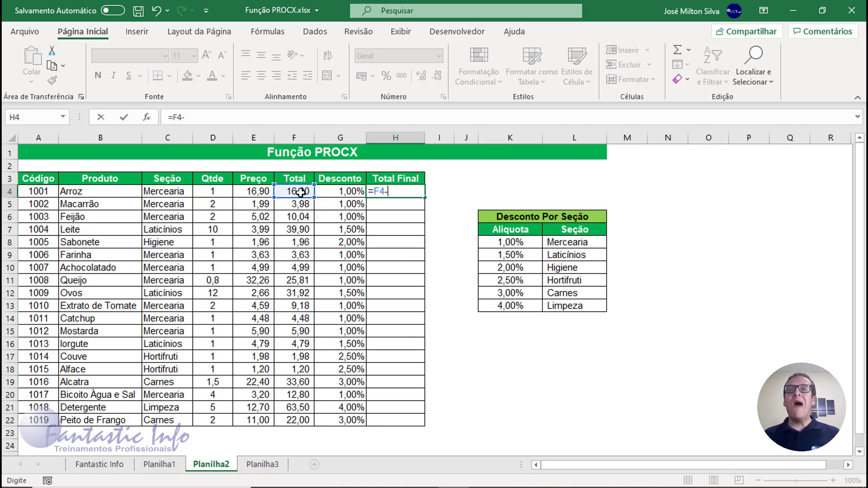
{"action": "left_click", "coordinate": [346, 193]}
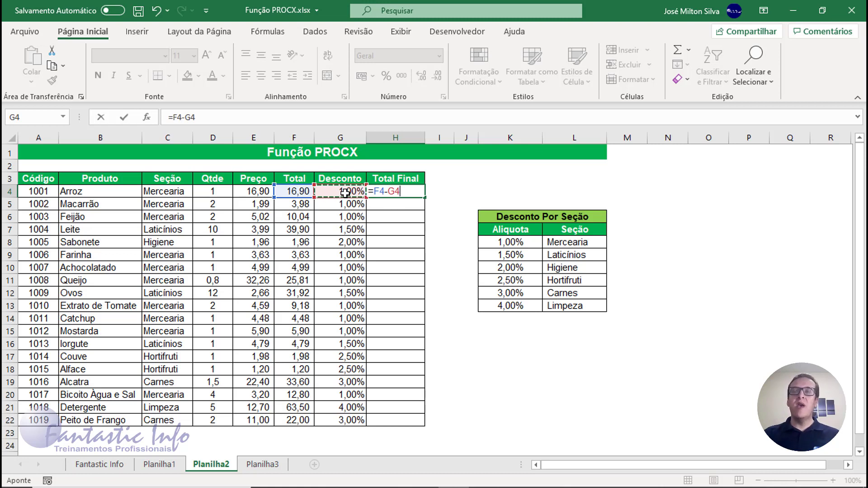
{"action": "type", "text": "*"}
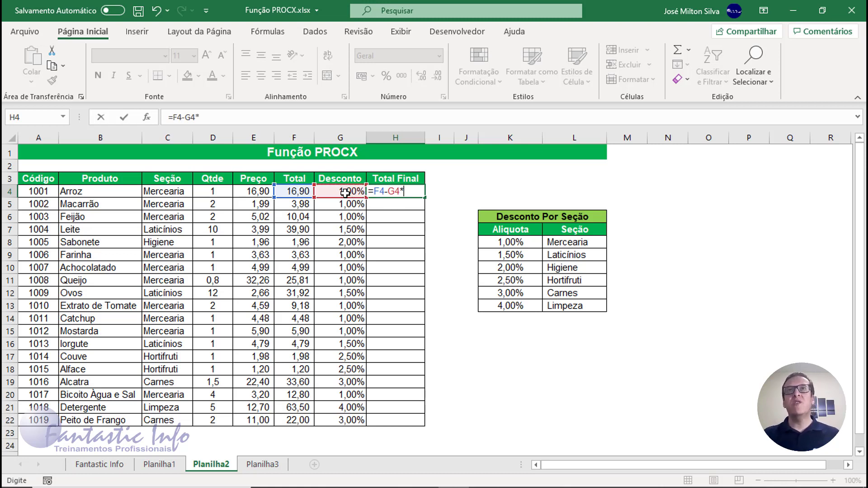
{"action": "left_click", "coordinate": [299, 193]}
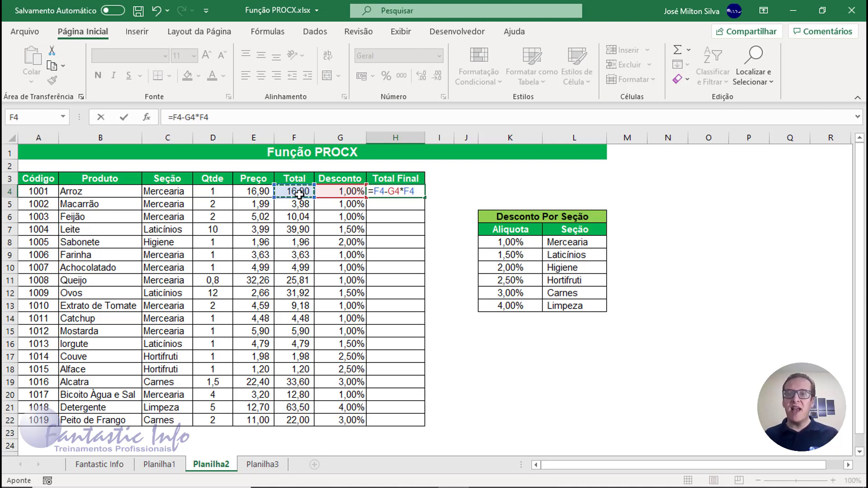
{"action": "key", "text": "Return"}
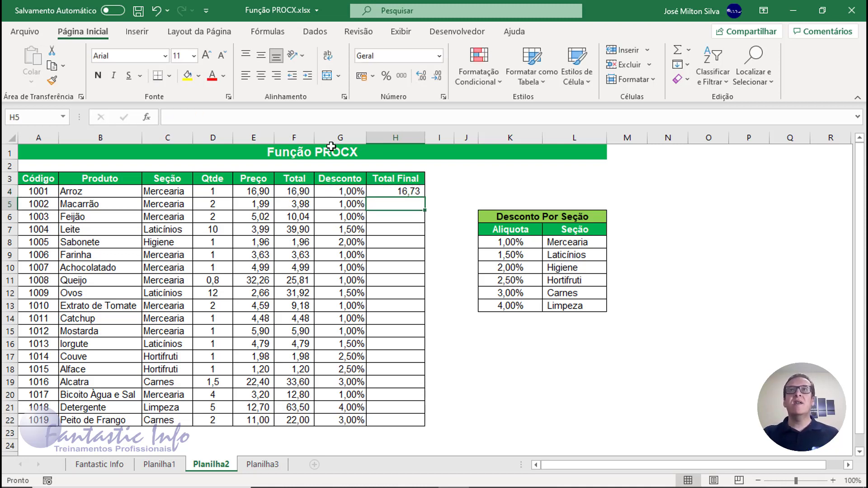
{"action": "left_click", "coordinate": [419, 192]}
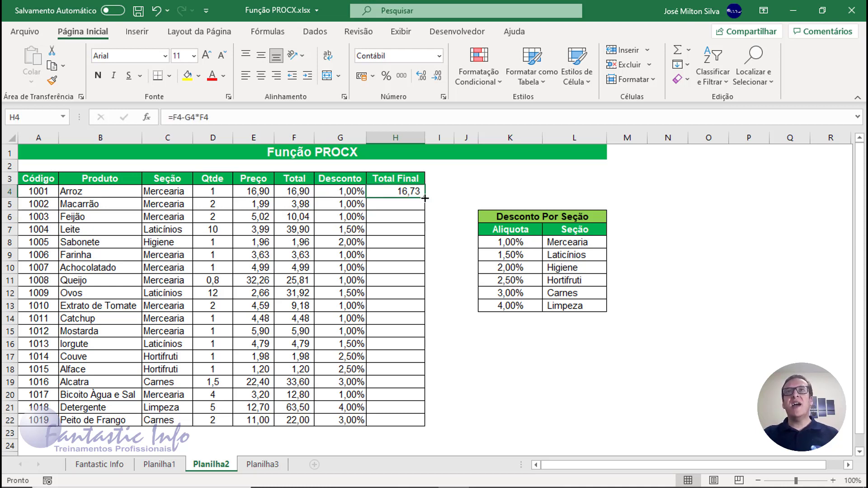
{"action": "left_click_drag", "start_coordinate": [422, 196], "coordinate": [428, 427]}
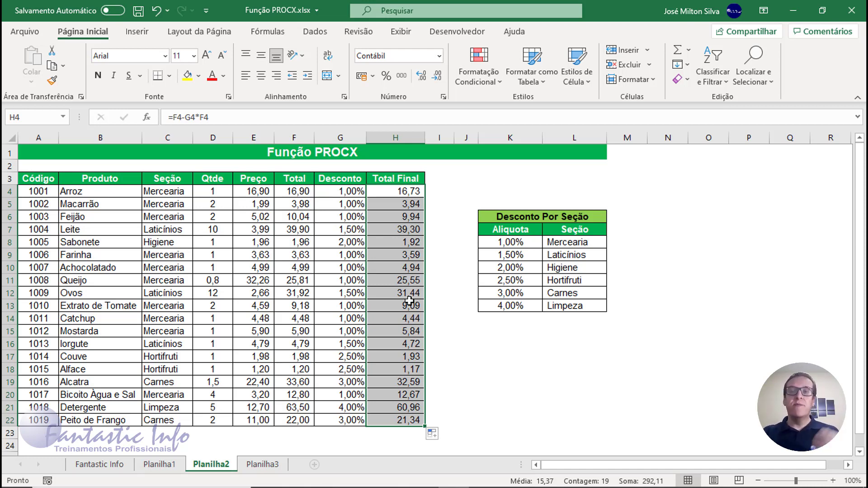
Clear the existing Faturamento formula from cell I5 on Planilha3
{"action": "left_click", "coordinate": [262, 465]}
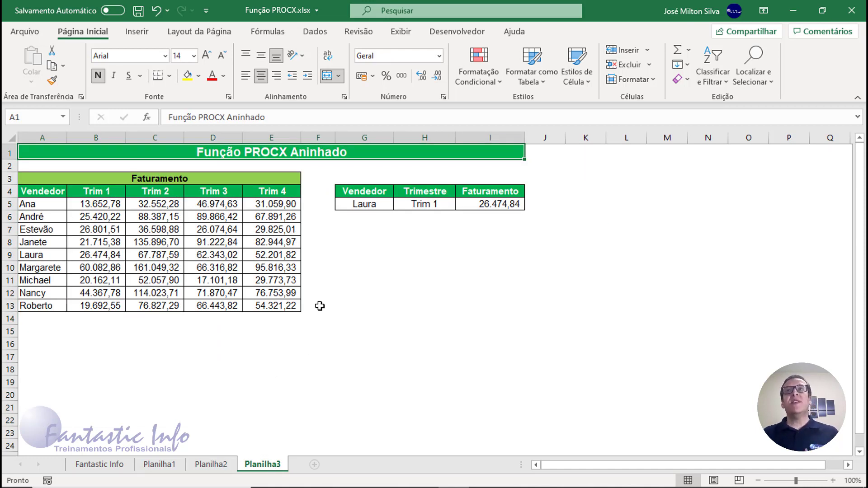
{"action": "left_click", "coordinate": [495, 204]}
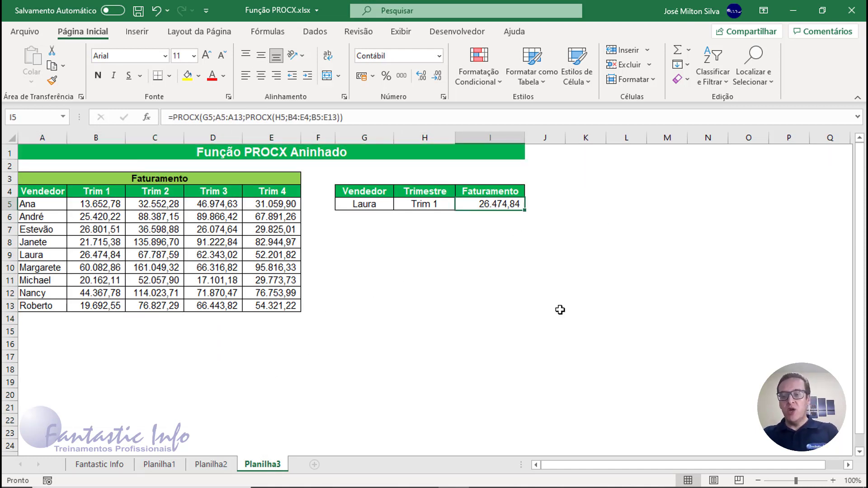
{"action": "key", "text": "Delete"}
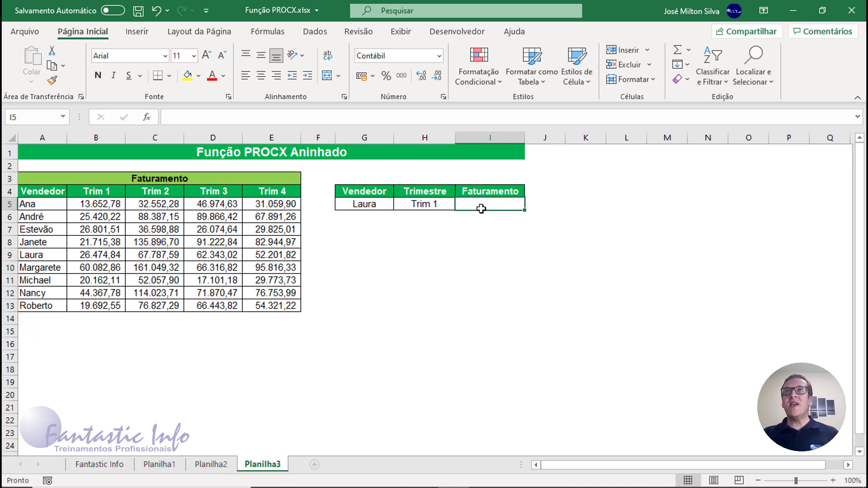
Start a PROCX formula in I5 that looks up the seller in G5 within A5:A13
{"action": "type", "text": "="}
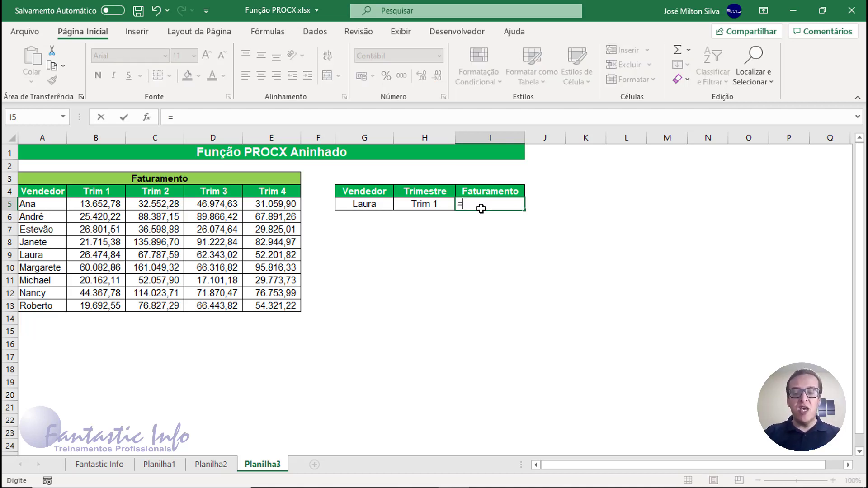
{"action": "type", "text": "PROCX"}
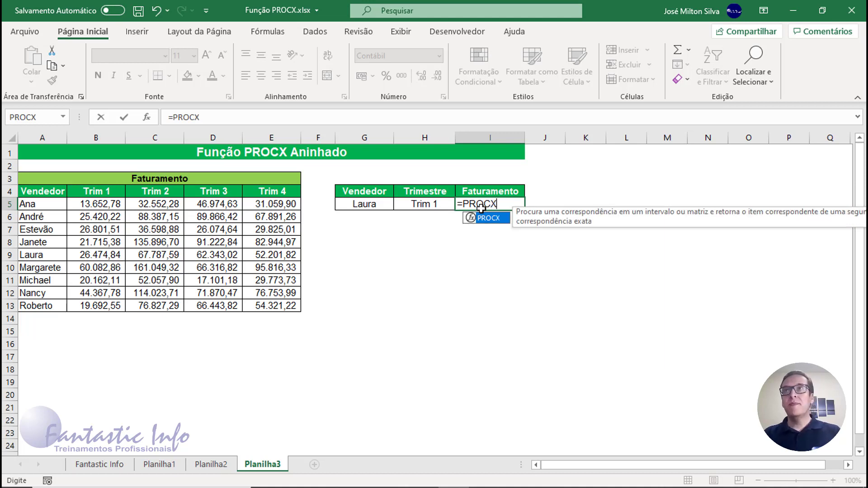
{"action": "type", "text": "("}
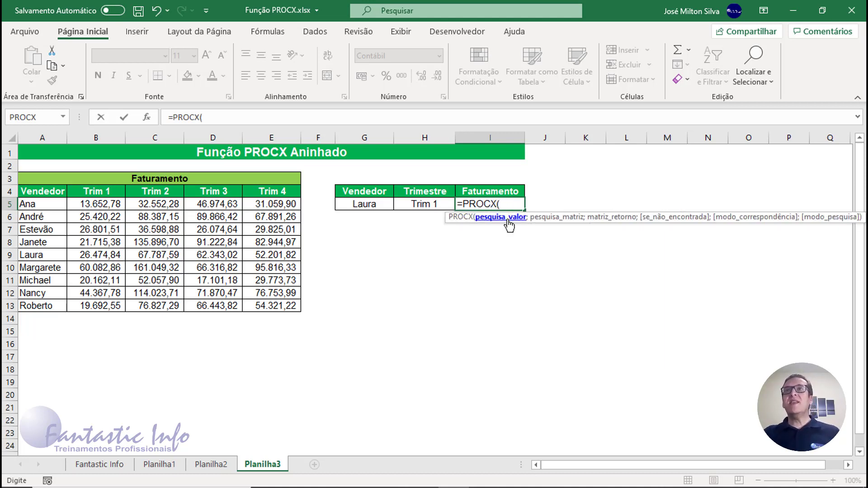
{"action": "left_click", "coordinate": [379, 207]}
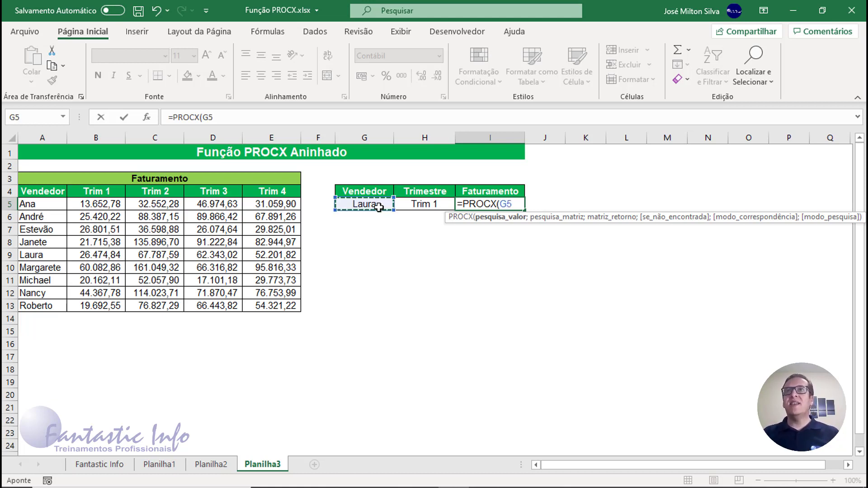
{"action": "type", "text": ";"}
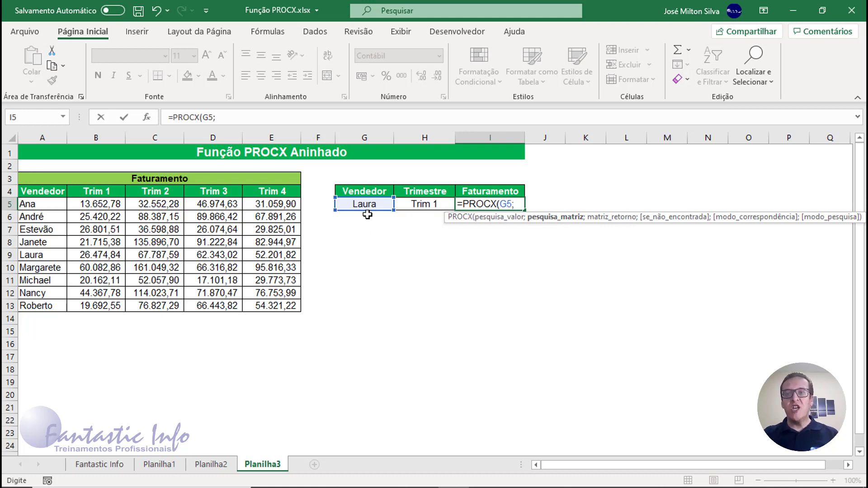
{"action": "left_click_drag", "start_coordinate": [45, 206], "coordinate": [45, 306]}
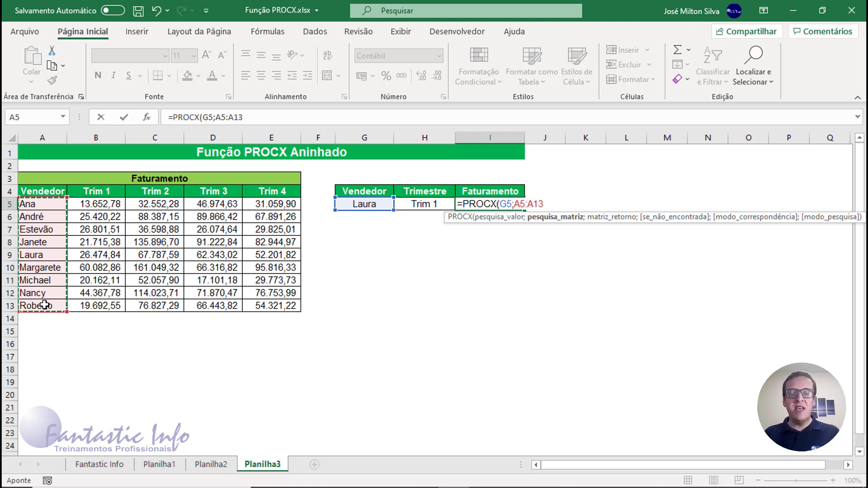
{"action": "type", "text": ";"}
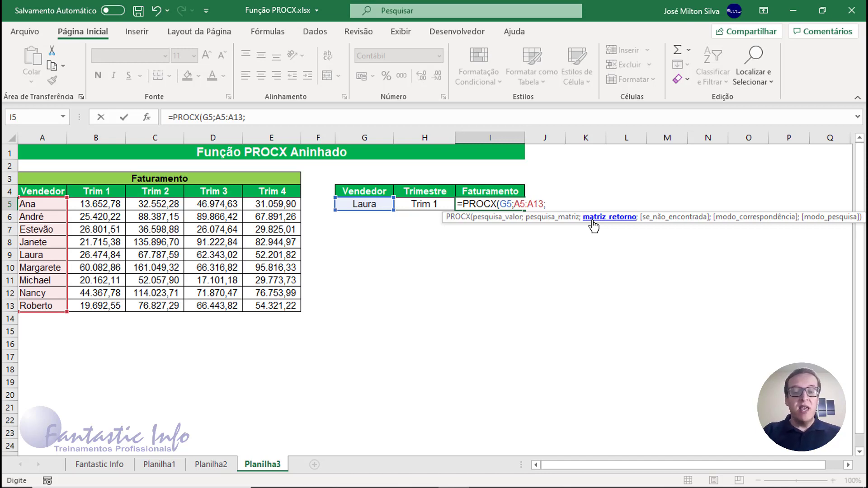
Nest a second PROCX as the return array, looking up quarter H5 in B4:E4 and returning from B5:E13
{"action": "type", "text": "PROC"}
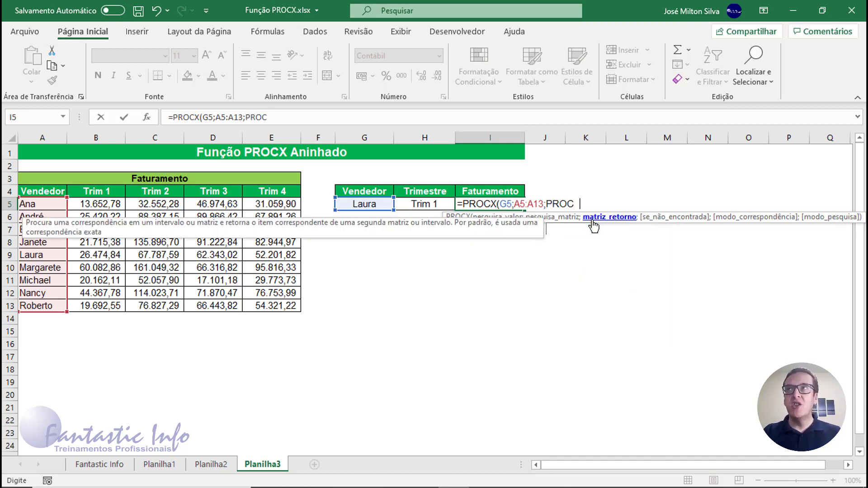
{"action": "key", "text": "BackSpace"}
{"action": "type", "text": "X("}
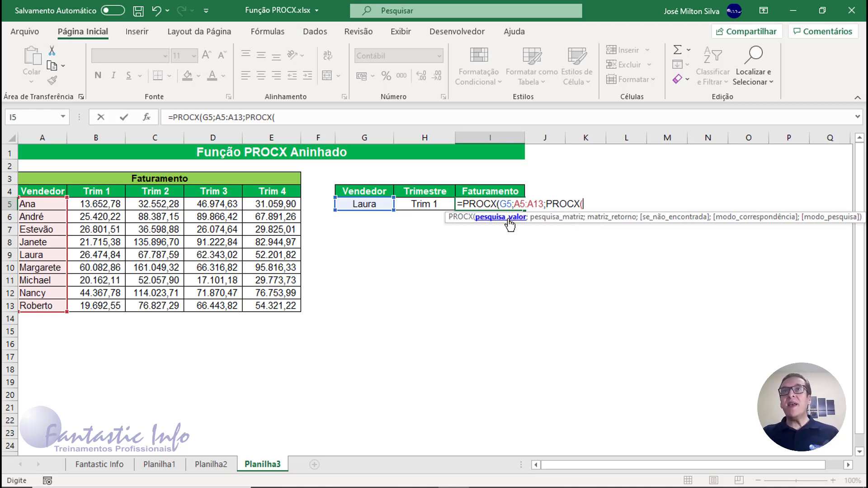
{"action": "left_click", "coordinate": [430, 205]}
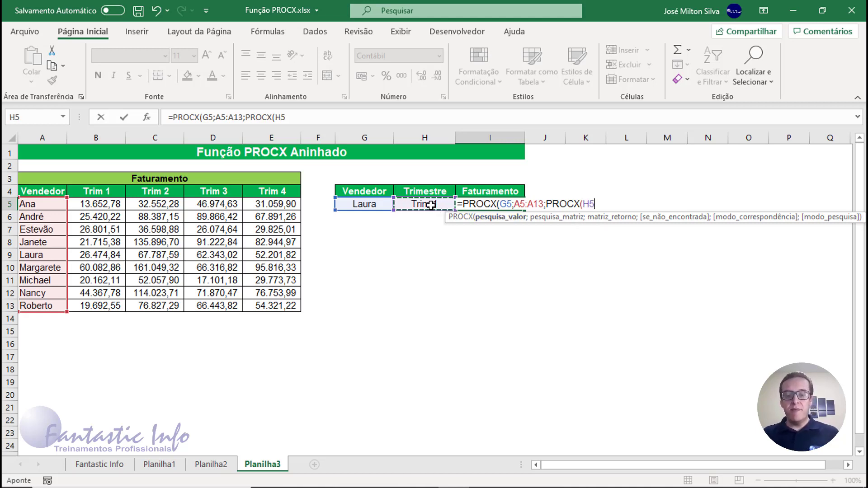
{"action": "type", "text": ";"}
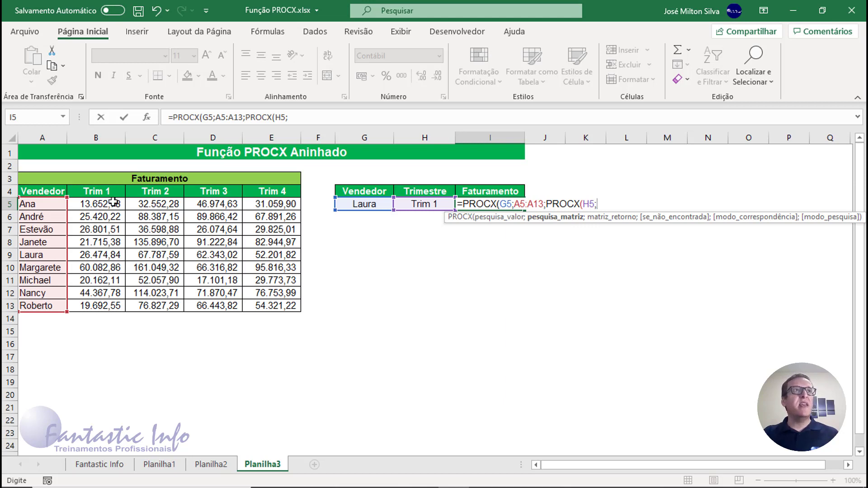
{"action": "left_click", "coordinate": [98, 195]}
{"action": "left_click_drag", "start_coordinate": [128, 192], "coordinate": [279, 195]}
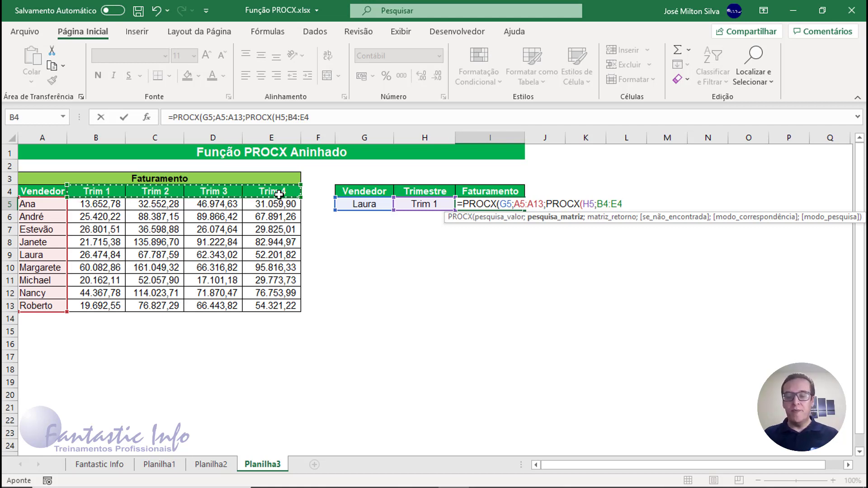
{"action": "type", "text": ";"}
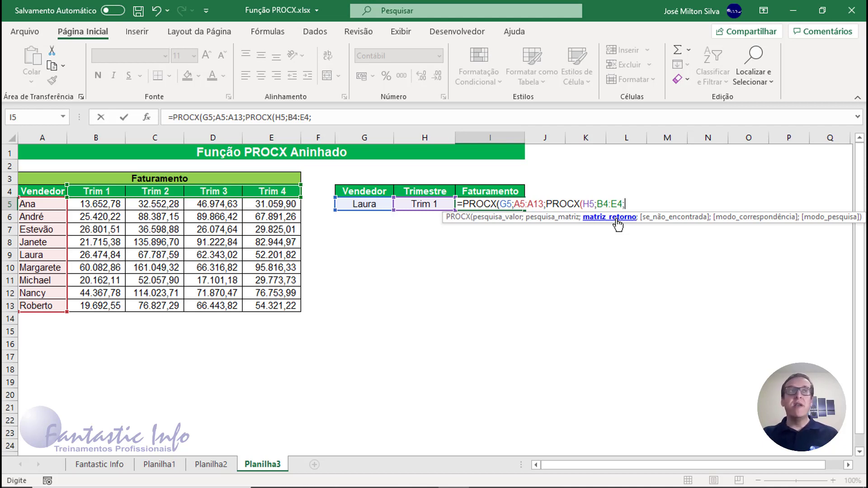
{"action": "left_click_drag", "start_coordinate": [94, 203], "coordinate": [280, 308]}
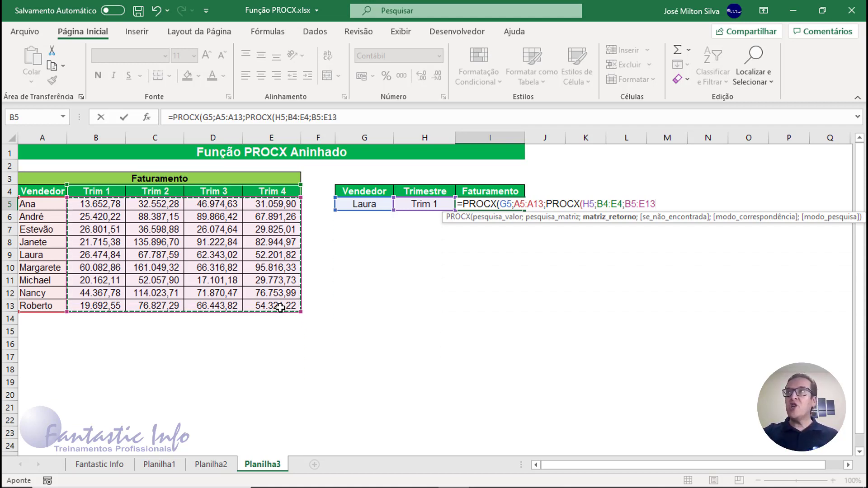
{"action": "type", "text": ")"}
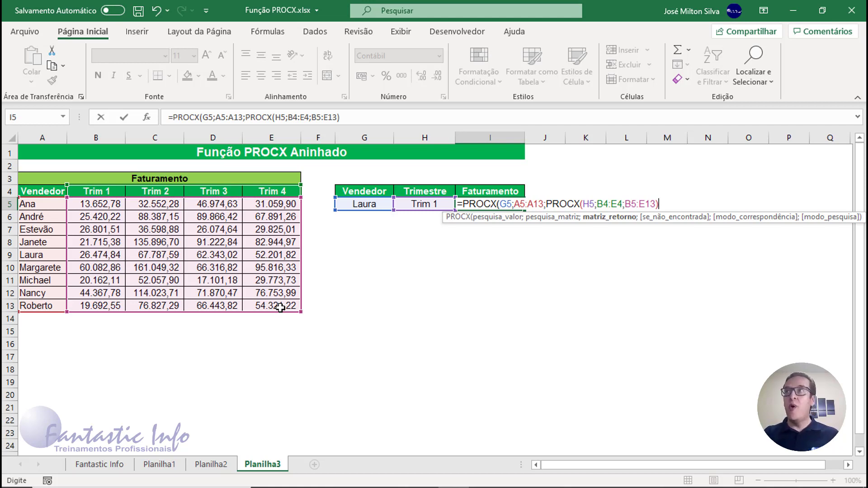
Complete the I5 formula with "ERRO" as the not-found value and check its result against cell B9
{"action": "type", "text": ";"}
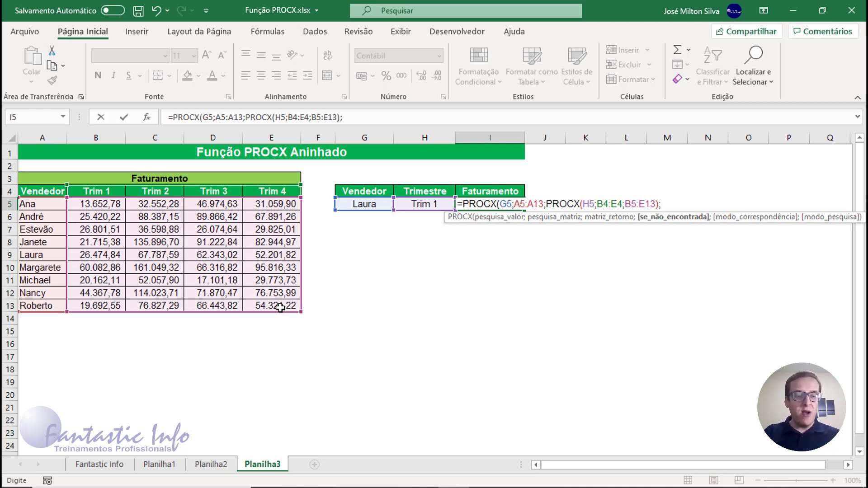
{"action": "type", "text": "\""}
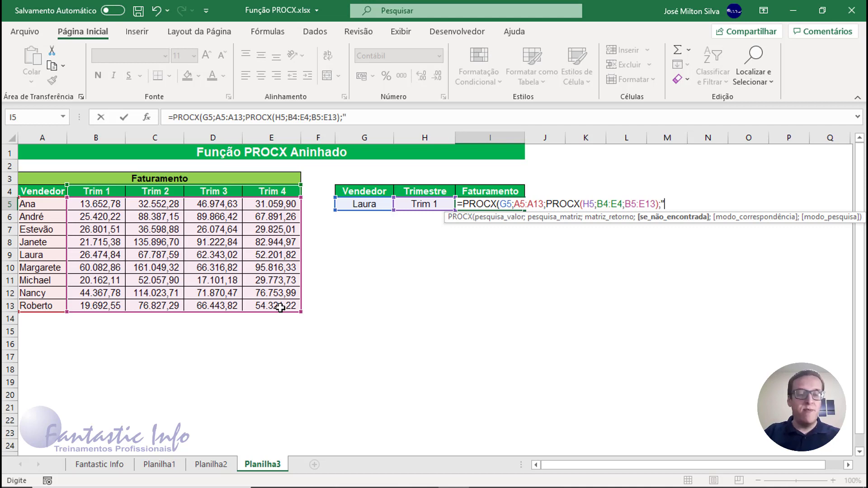
{"action": "type", "text": "e"}
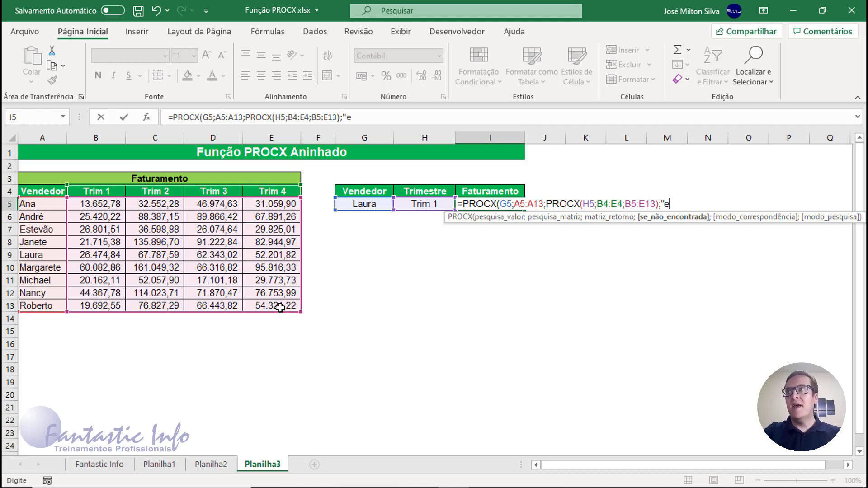
{"action": "key", "text": "BackSpace"}
{"action": "type", "text": "ERR"}
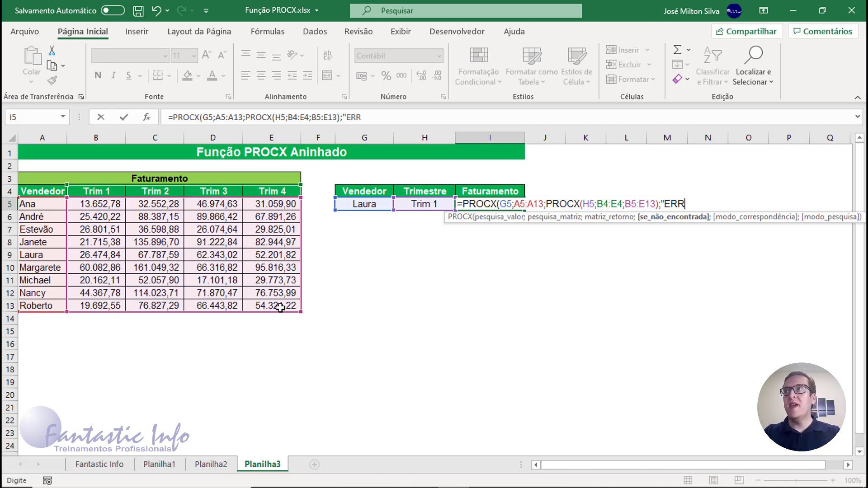
{"action": "type", "text": "O\")"}
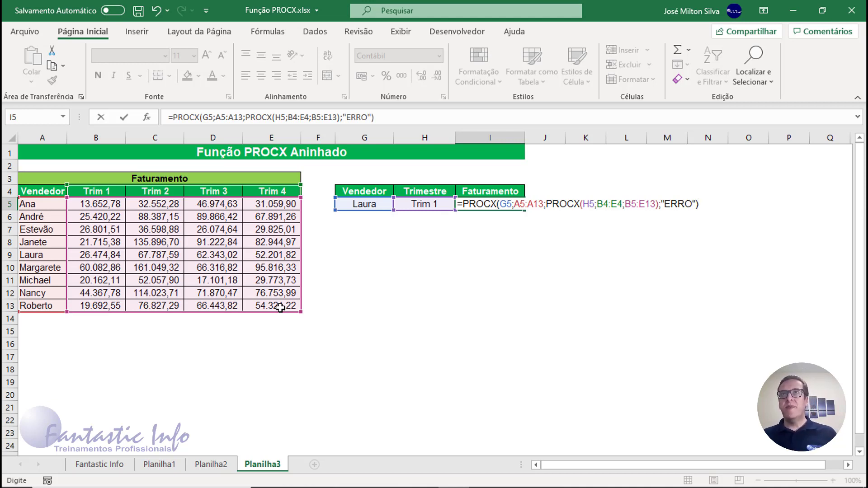
{"action": "key", "text": "Return"}
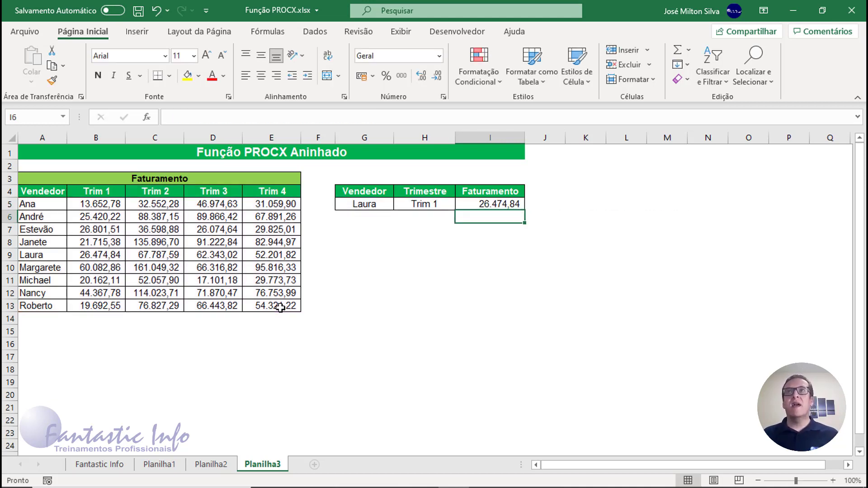
{"action": "left_click", "coordinate": [489, 199]}
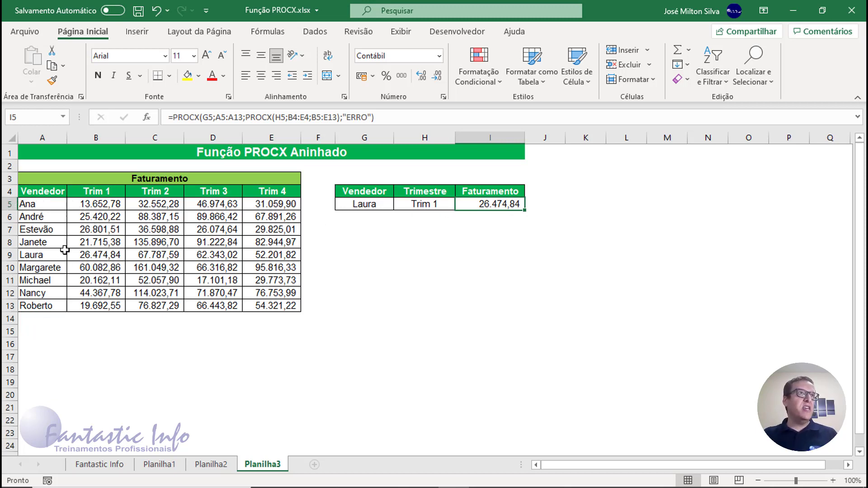
{"action": "left_click", "coordinate": [100, 256]}
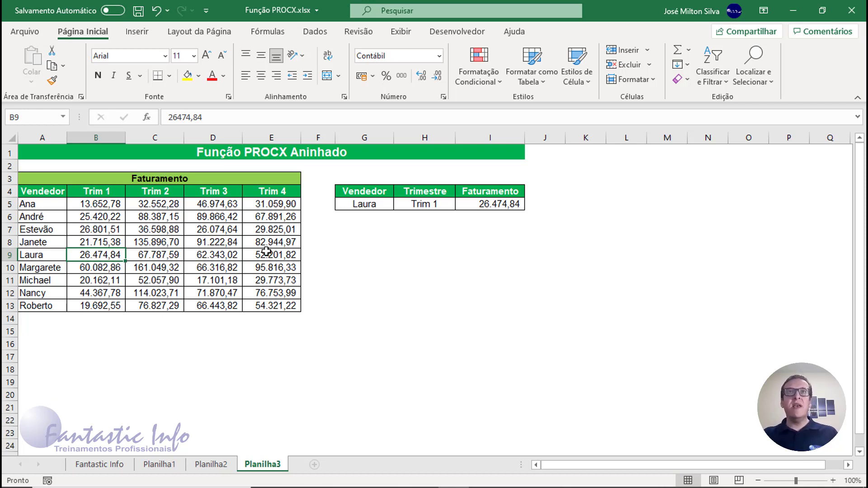
Enter the seller listed in A5 into lookup cell G5 and check the I5 result against cell B5
{"action": "left_click", "coordinate": [379, 207]}
{"action": "type", "text": "aNA"}
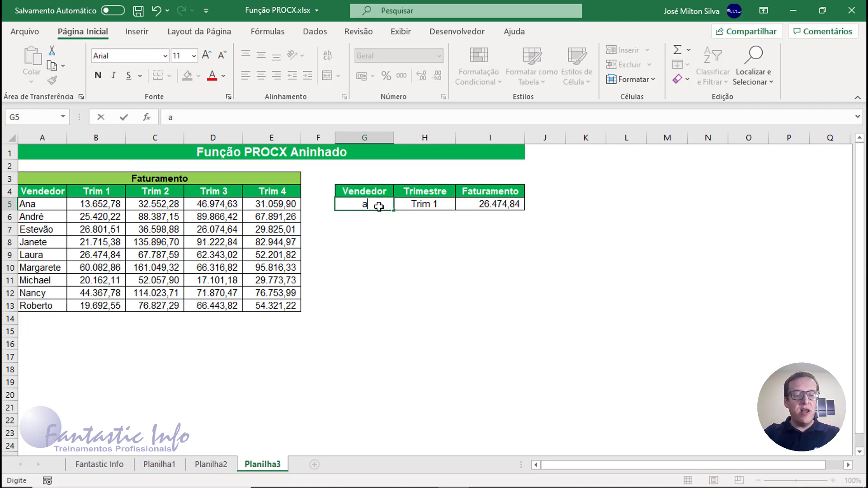
{"action": "key", "text": "Return"}
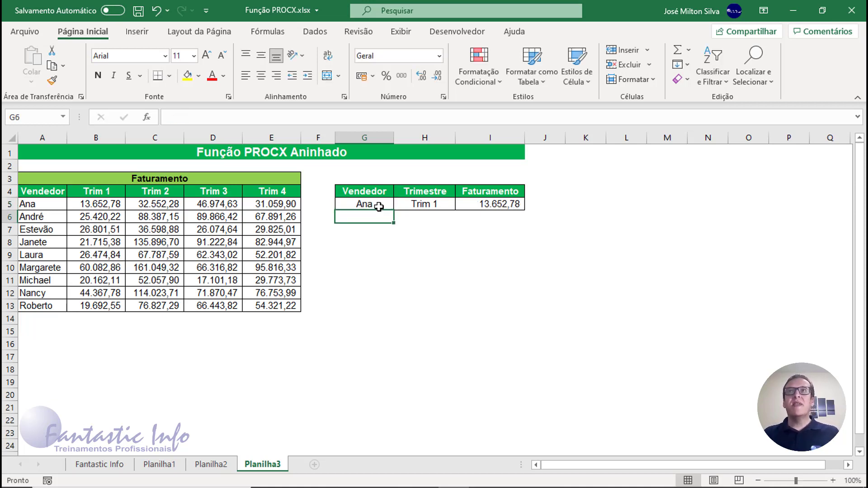
{"action": "left_click", "coordinate": [516, 207]}
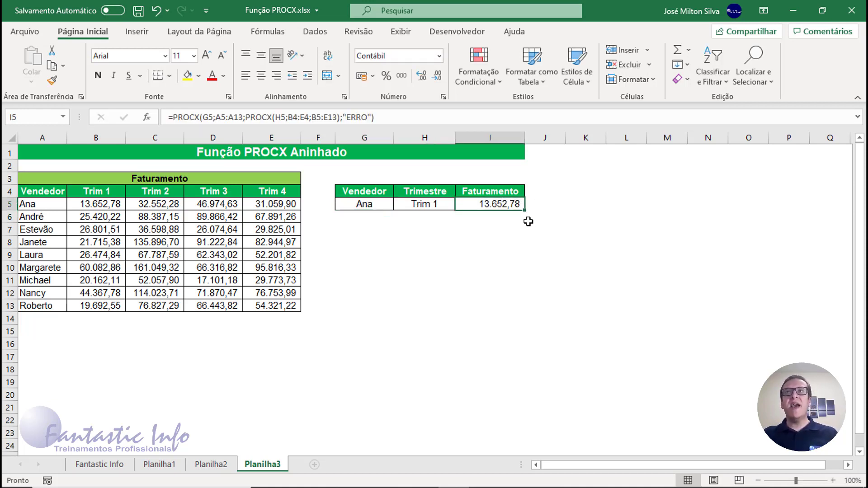
{"action": "left_click", "coordinate": [99, 204]}
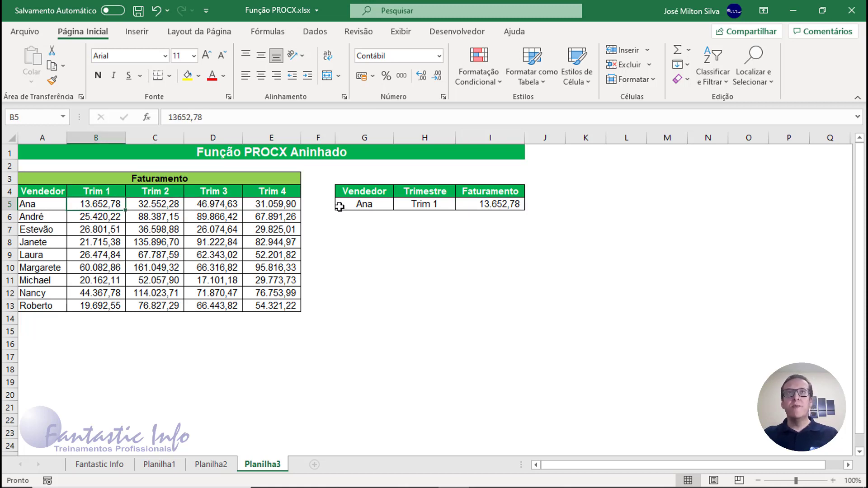
Replace the seller in G5 with the one listed in A8 and compare the I5 result with cell B8
{"action": "left_click", "coordinate": [356, 204]}
{"action": "type", "text": "Janete"}
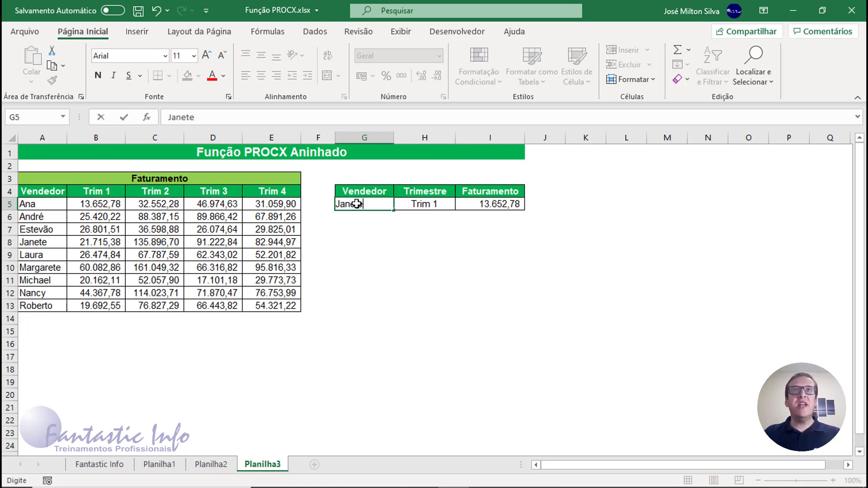
{"action": "key", "text": "Return"}
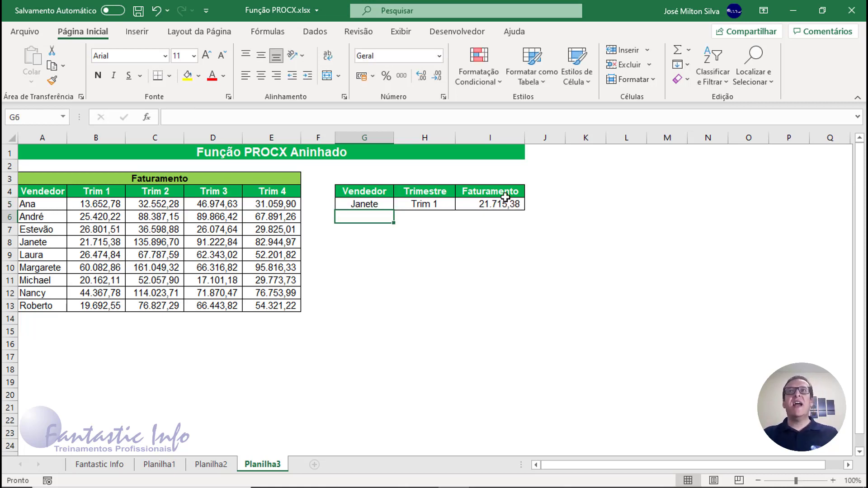
{"action": "left_click", "coordinate": [91, 248]}
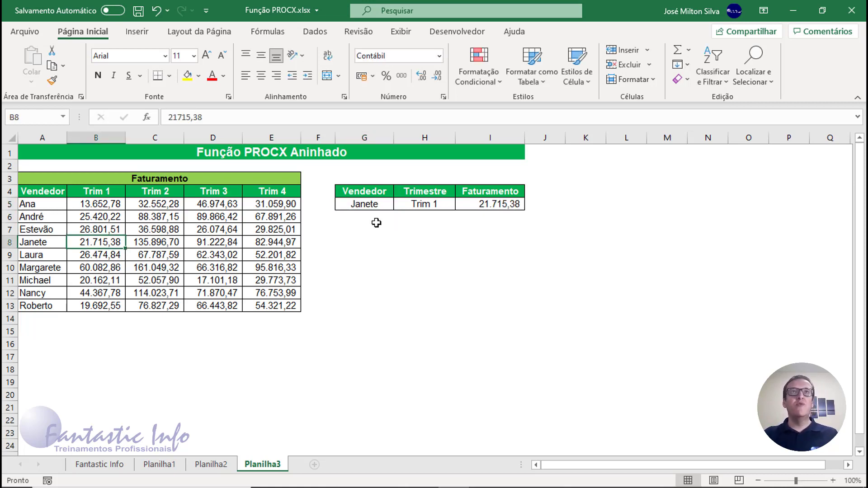
Set the quarter in H5 to Trim 3 and check the Faturamento result against cell D8
{"action": "left_click", "coordinate": [442, 204]}
{"action": "double_click", "coordinate": [443, 204]}
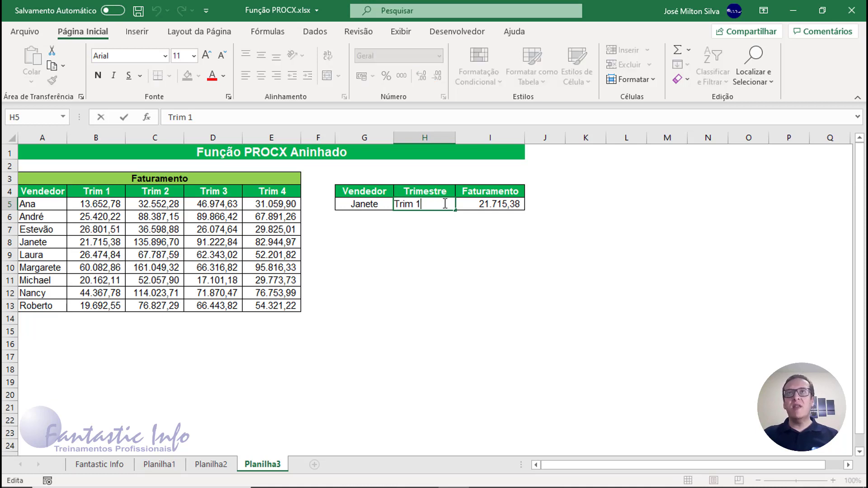
{"action": "key", "text": "BackSpace"}
{"action": "type", "text": "3"}
{"action": "key", "text": "Return"}
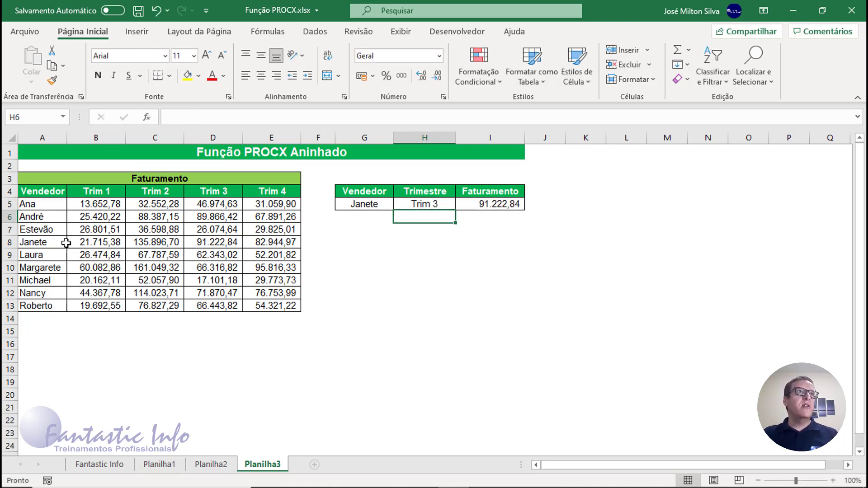
{"action": "left_click", "coordinate": [212, 244]}
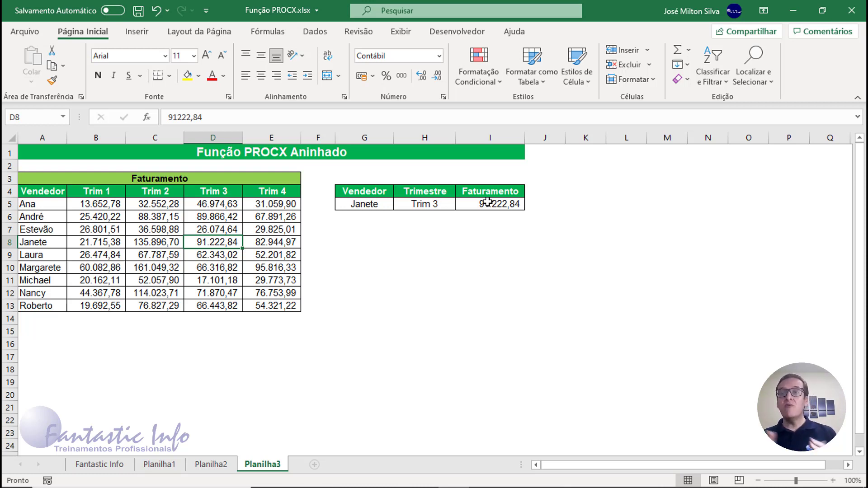
Review the nested PROCX formula in I5 and test its not-found value with a seller name in G5 that is missing from A5:A13
{"action": "double_click", "coordinate": [511, 204]}
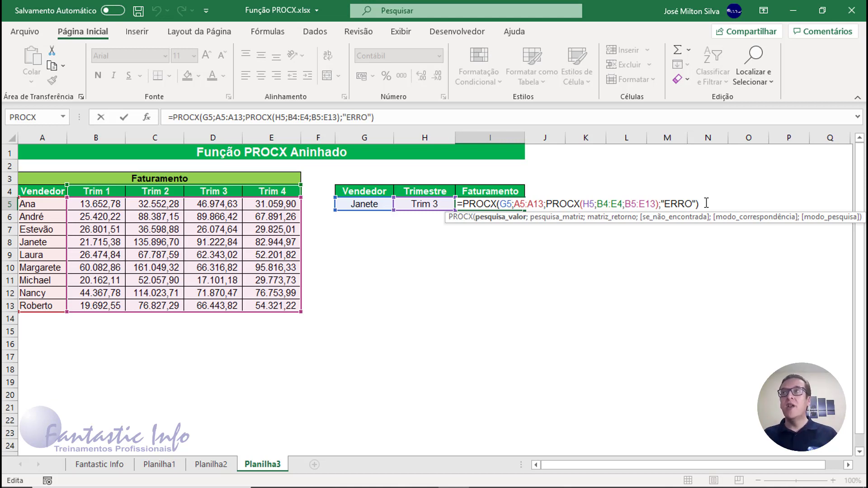
{"action": "key", "text": "Return"}
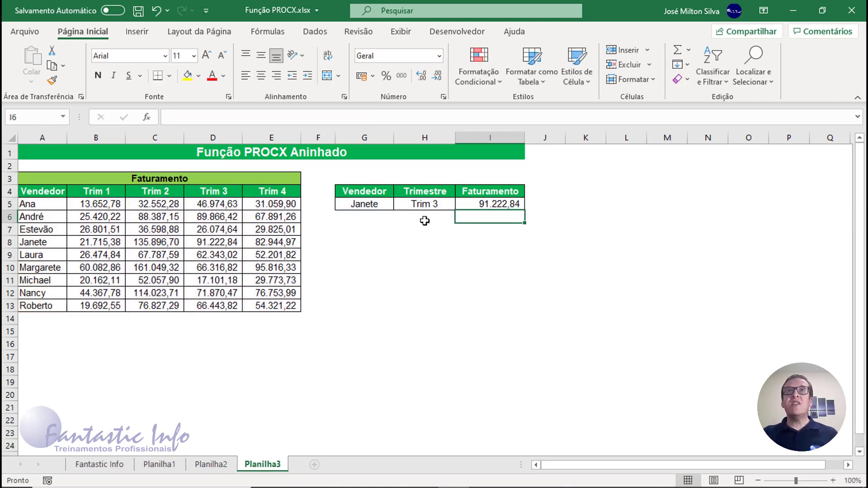
{"action": "left_click", "coordinate": [378, 204]}
{"action": "type", "text": "José"}
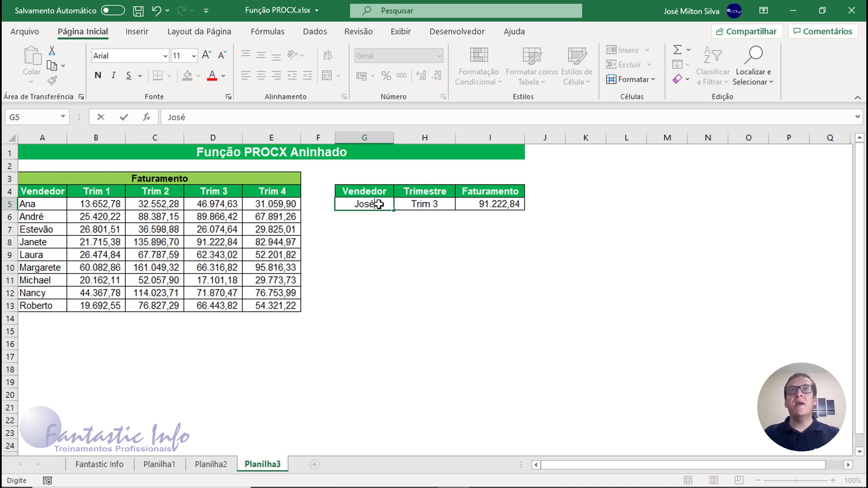
{"action": "key", "text": "Return"}
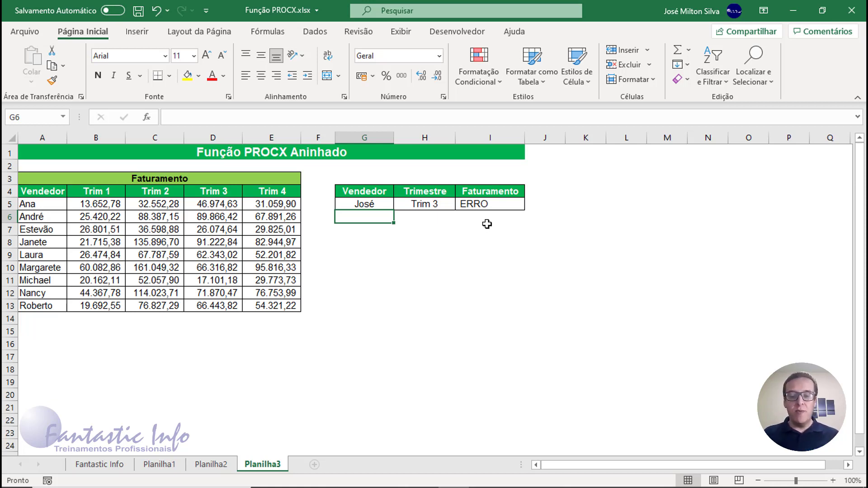
Set the seller in G5 to the one listed in A11 to look up that seller's Trim 3 billing
{"action": "key", "text": "Up"}
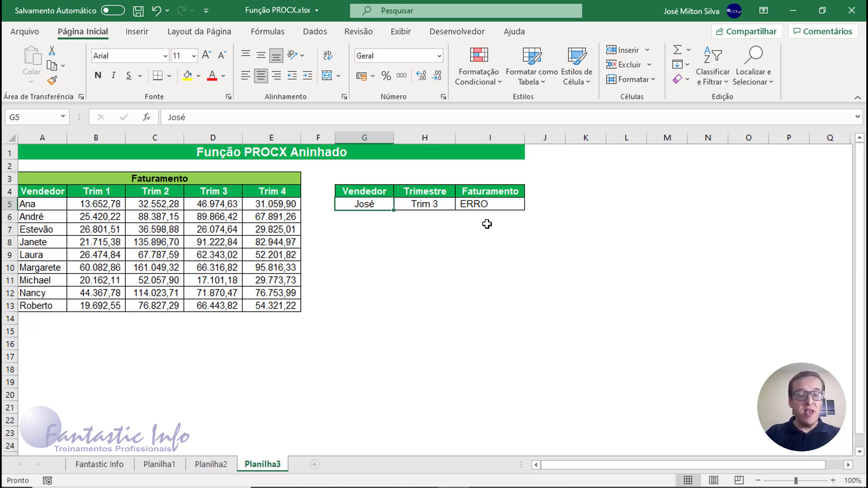
{"action": "type", "text": "Michael"}
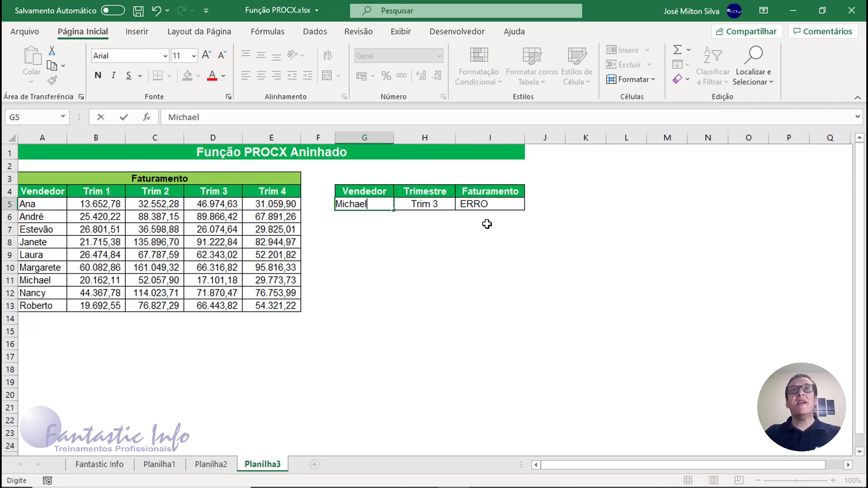
{"action": "key", "text": "Return"}
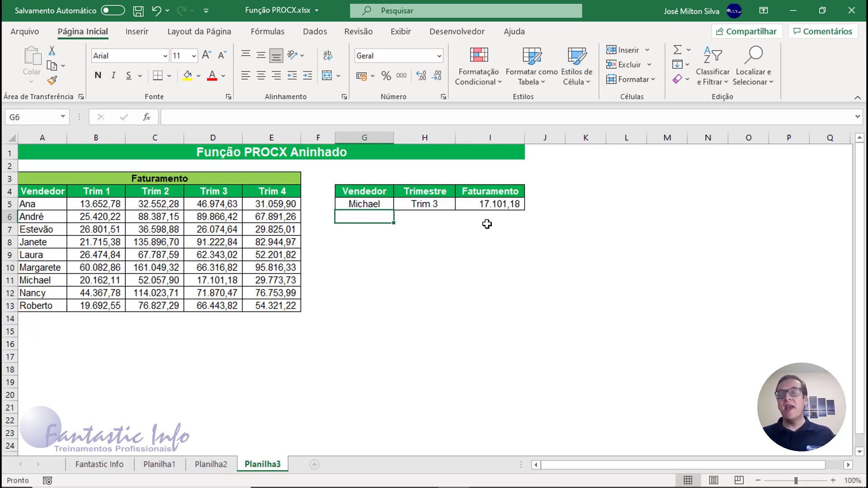